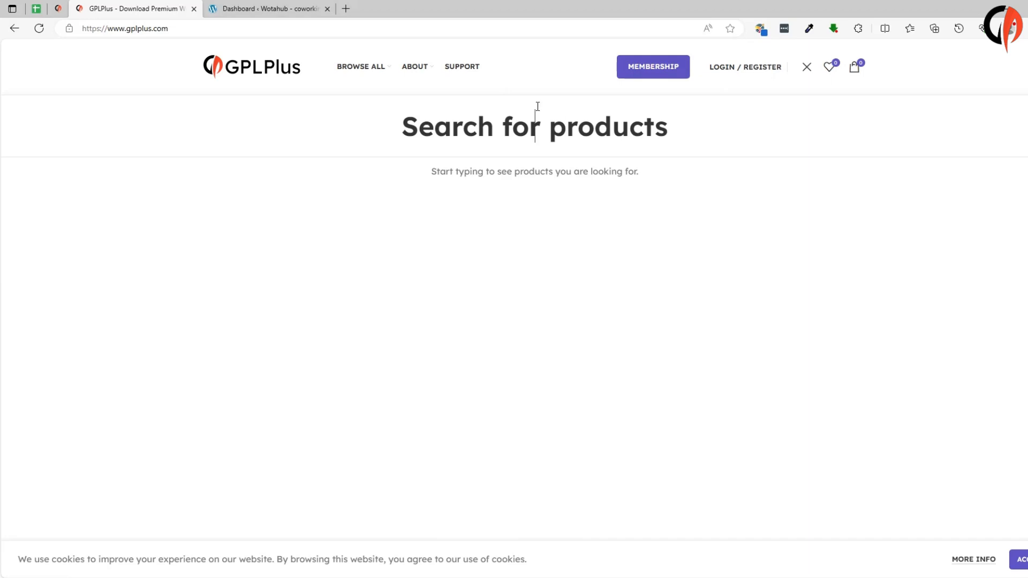
- Search the GPLPlus store for Hostim and open the Web Hosting with WHMCS WordPress theme's product page
{"action": "type", "text": "Hostim"}
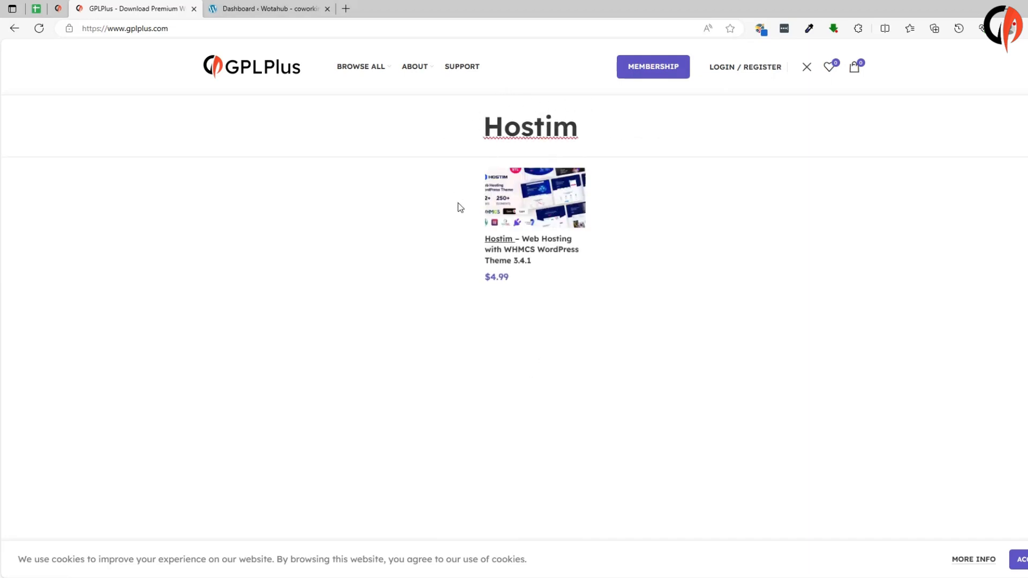
{"action": "left_click", "coordinate": [514, 225]}
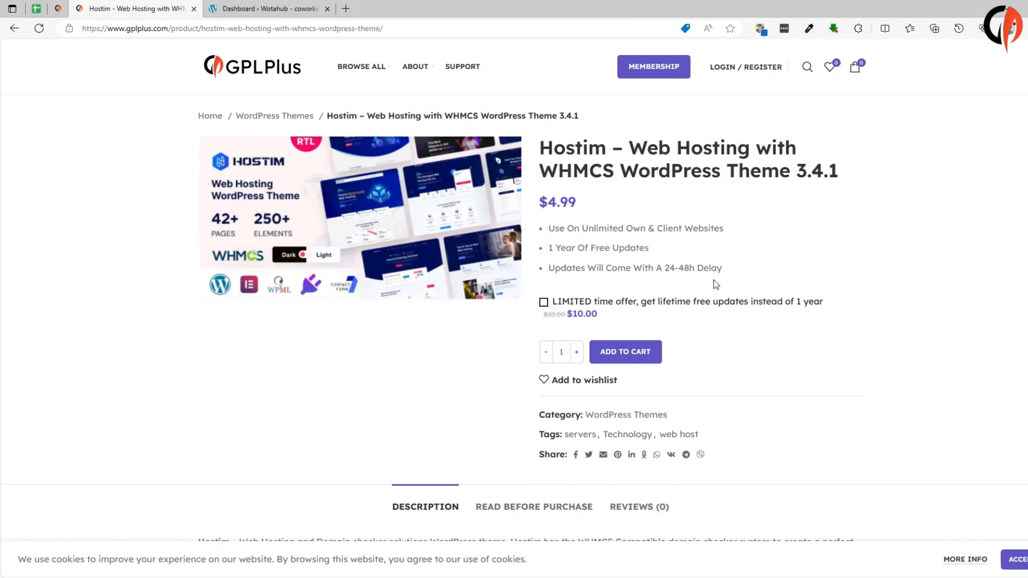
{"action": "left_click", "coordinate": [543, 303]}
- Switch to File Explorer and extract the CX-hostim.3.4.1 archive on the Desktop into its own folder
{"action": "left_click", "coordinate": [472, 577]}
{"action": "left_click", "coordinate": [364, 447]}
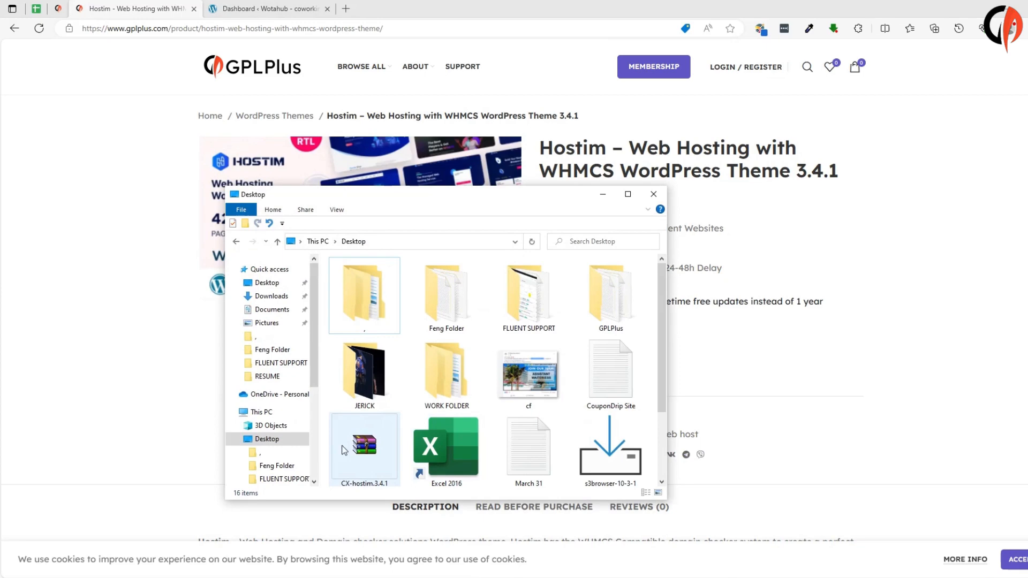
{"action": "right_click", "coordinate": [369, 451]}
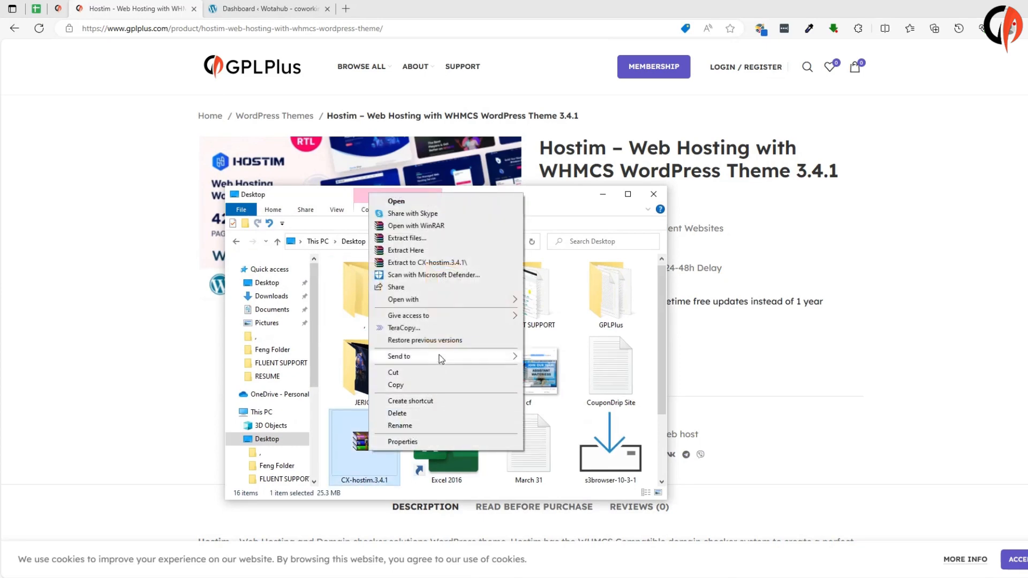
{"action": "left_click", "coordinate": [424, 240]}
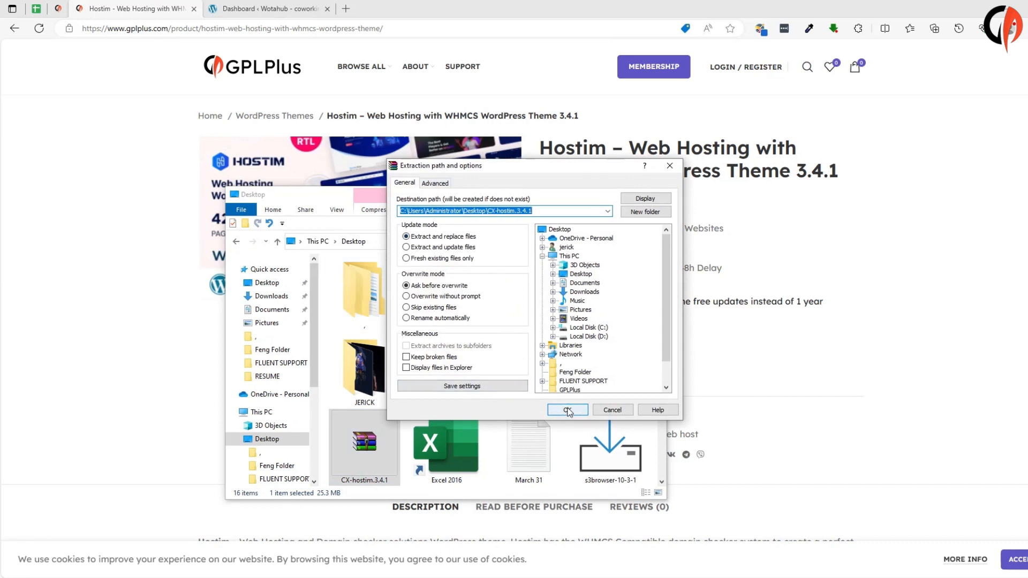
{"action": "left_click", "coordinate": [565, 415]}
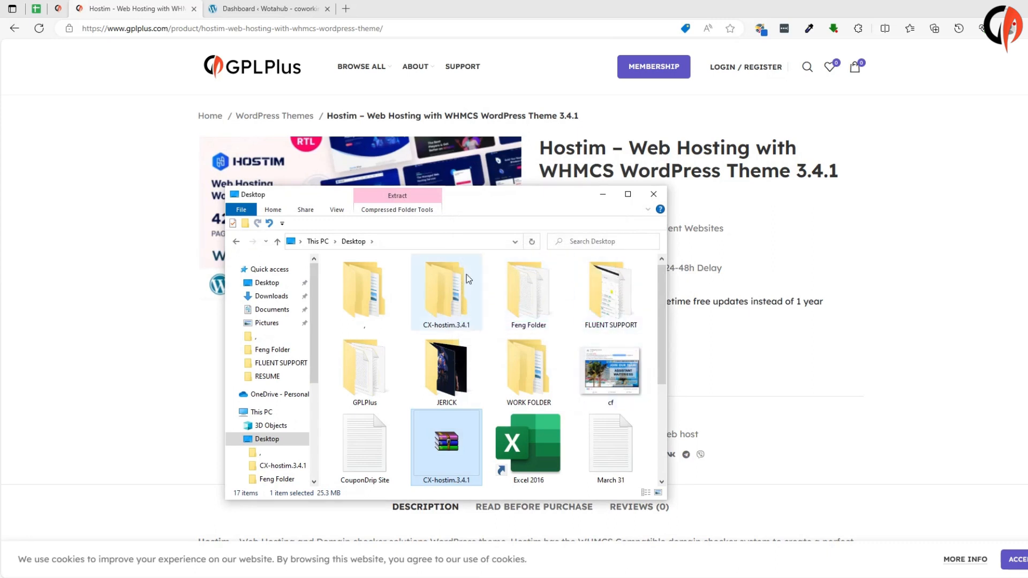
- Browse the extracted CX-hostim.3.4.1 folder through Hostim_V3.4.1 to hostim-wp to locate the theme archive
{"action": "double_click", "coordinate": [432, 293]}
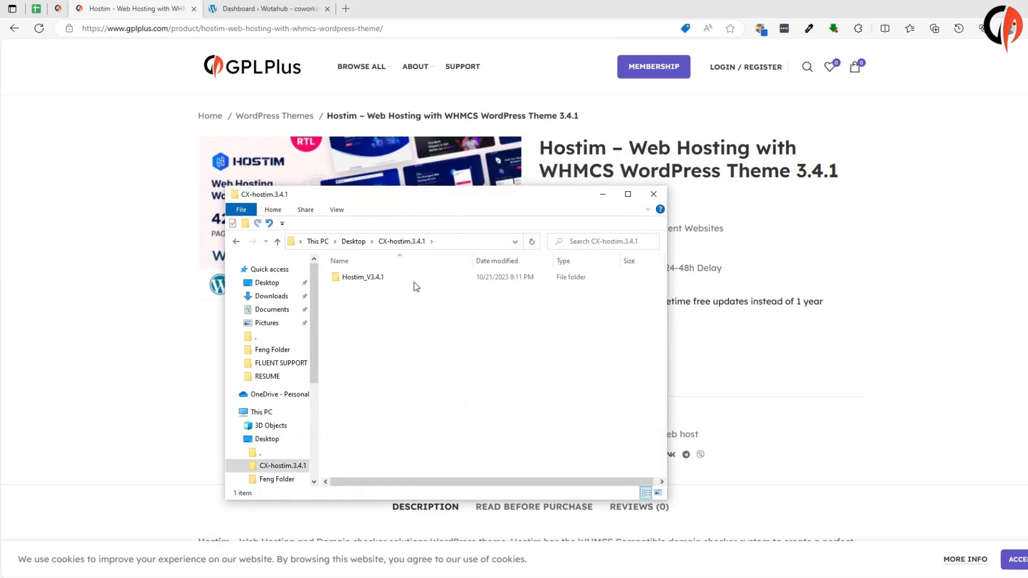
{"action": "double_click", "coordinate": [364, 277]}
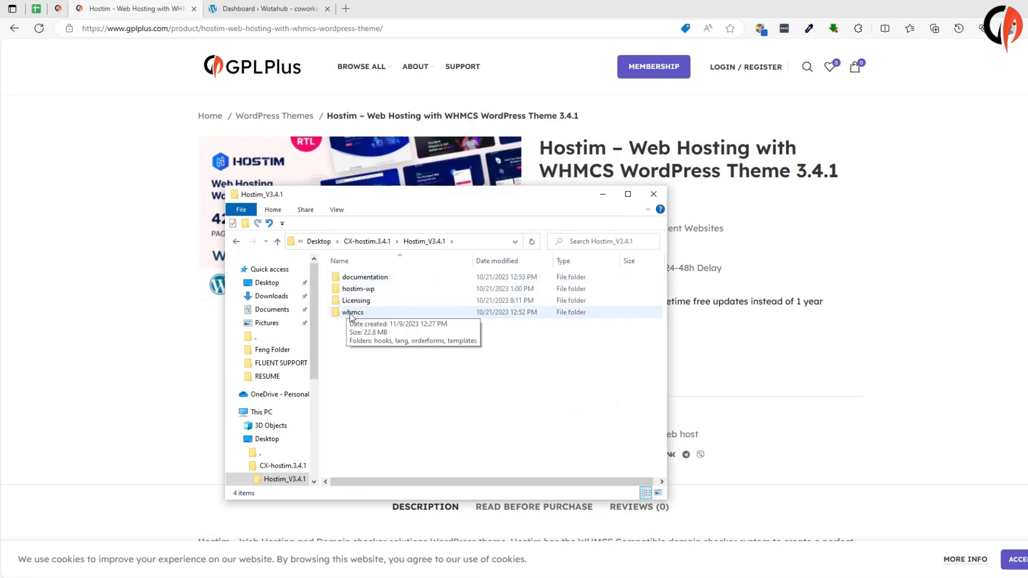
{"action": "double_click", "coordinate": [352, 289]}
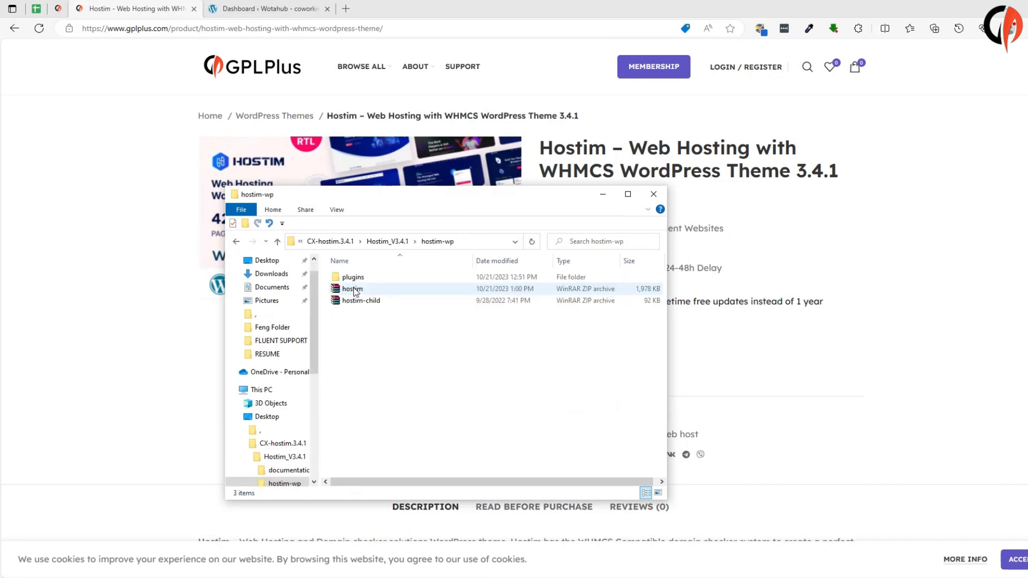
- Switch to the WordPress dashboard in the browser and open the upload form for adding a new theme
{"action": "left_click", "coordinate": [275, 11]}
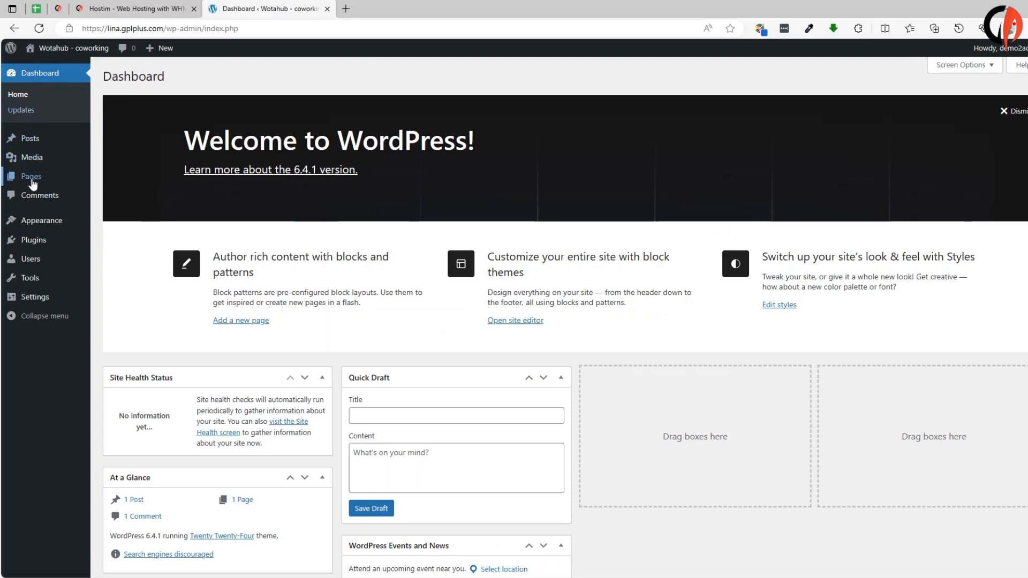
{"action": "mouse_move", "coordinate": [37, 220]}
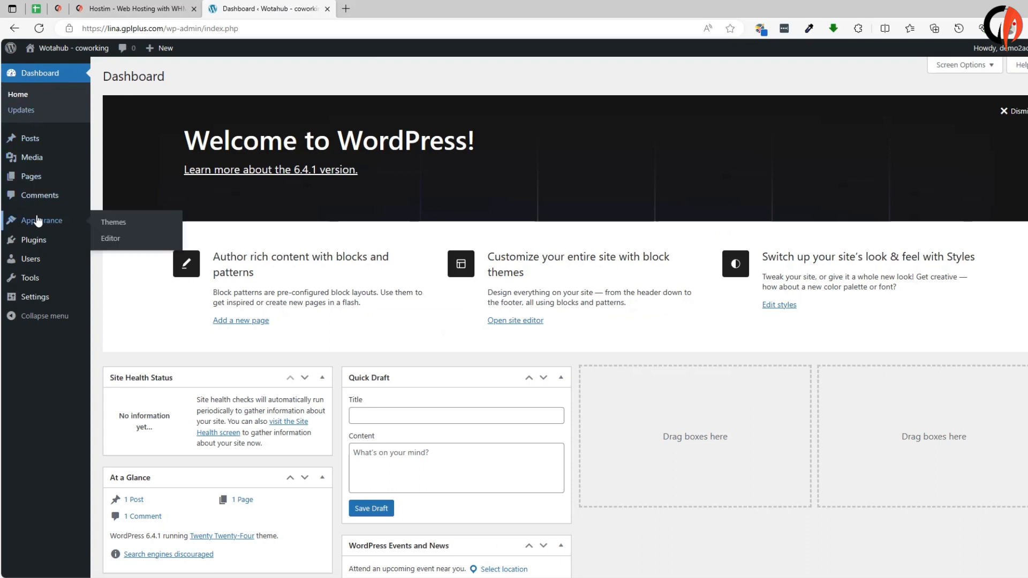
{"action": "left_click", "coordinate": [118, 228]}
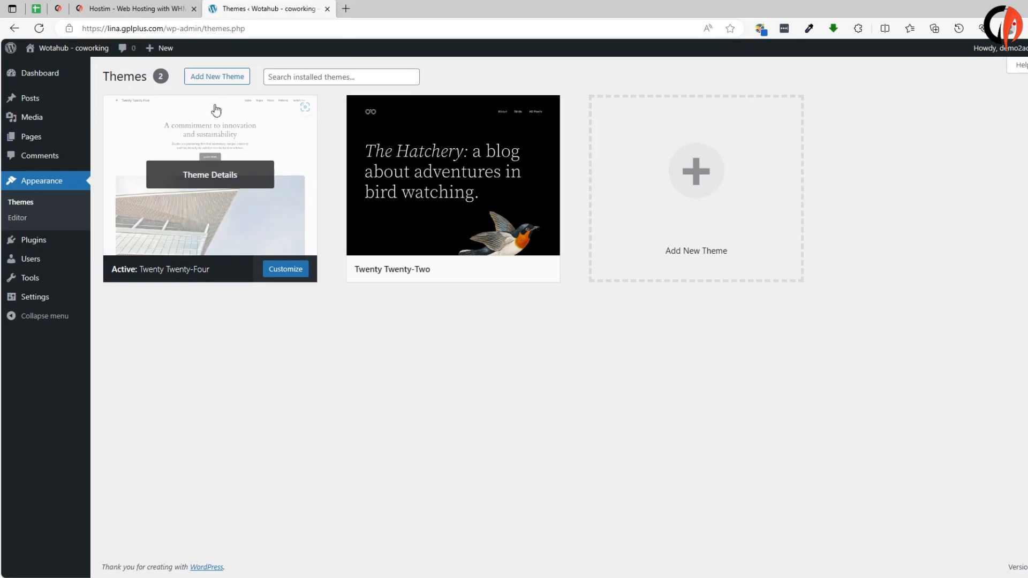
{"action": "left_click", "coordinate": [227, 81]}
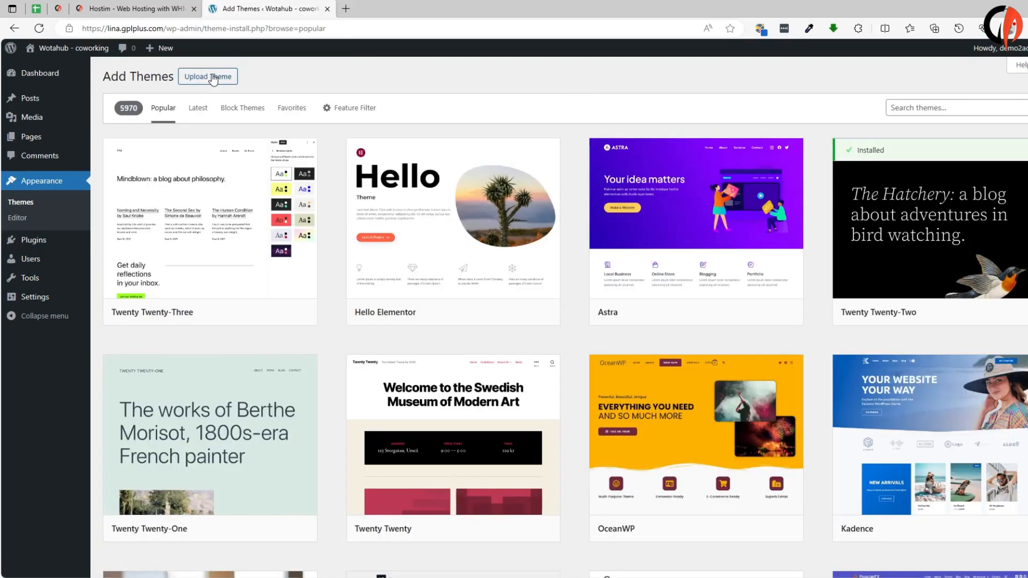
{"action": "left_click", "coordinate": [213, 79]}
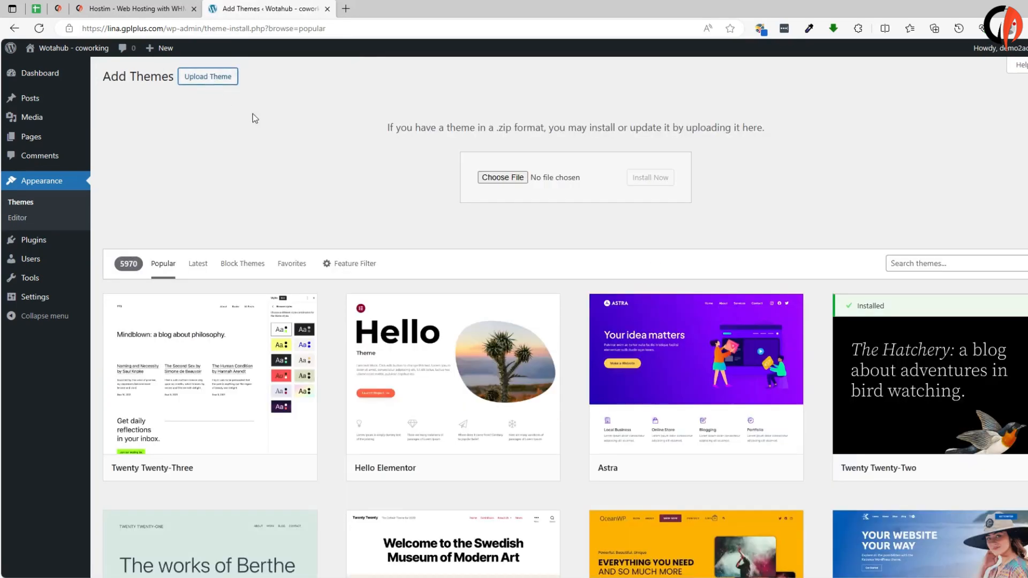
- Install the theme from hostim.zip in the extracted Desktop folder's Hostim_V3.4.1 > hostim-wp subfolder, and activate it
{"action": "left_click", "coordinate": [506, 181]}
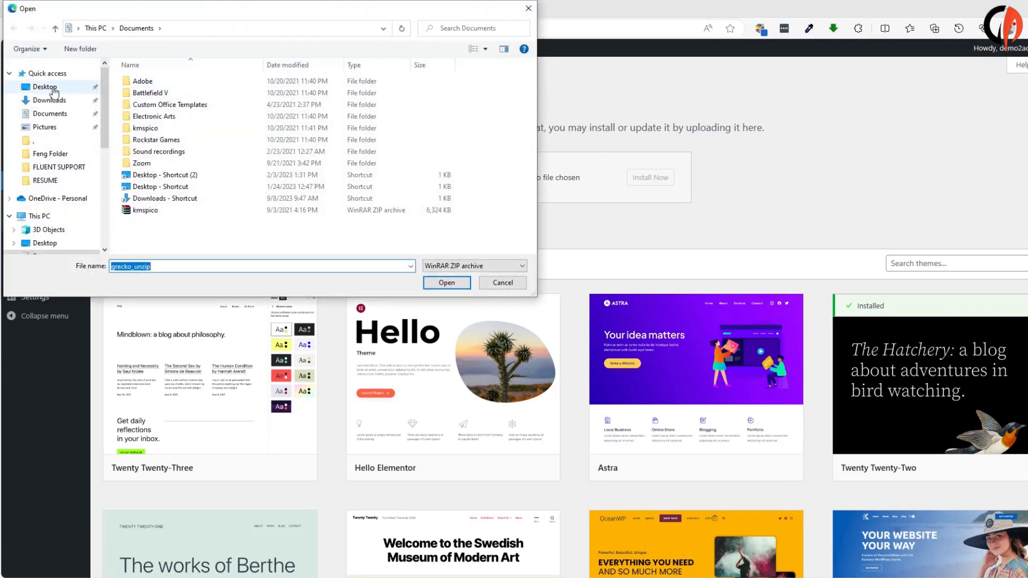
{"action": "left_click", "coordinate": [53, 88]}
{"action": "double_click", "coordinate": [236, 117]}
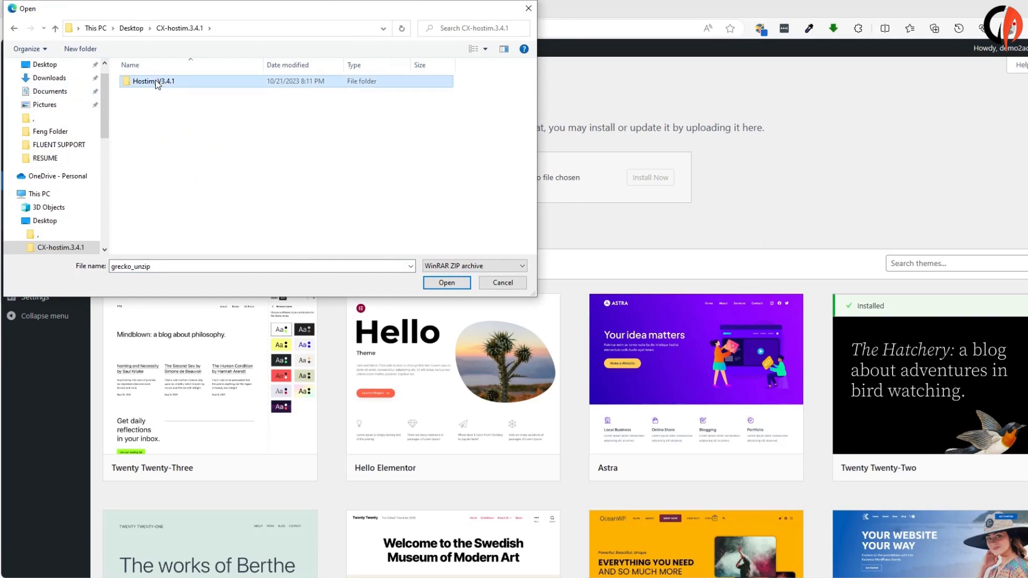
{"action": "double_click", "coordinate": [156, 82]}
{"action": "double_click", "coordinate": [156, 93]}
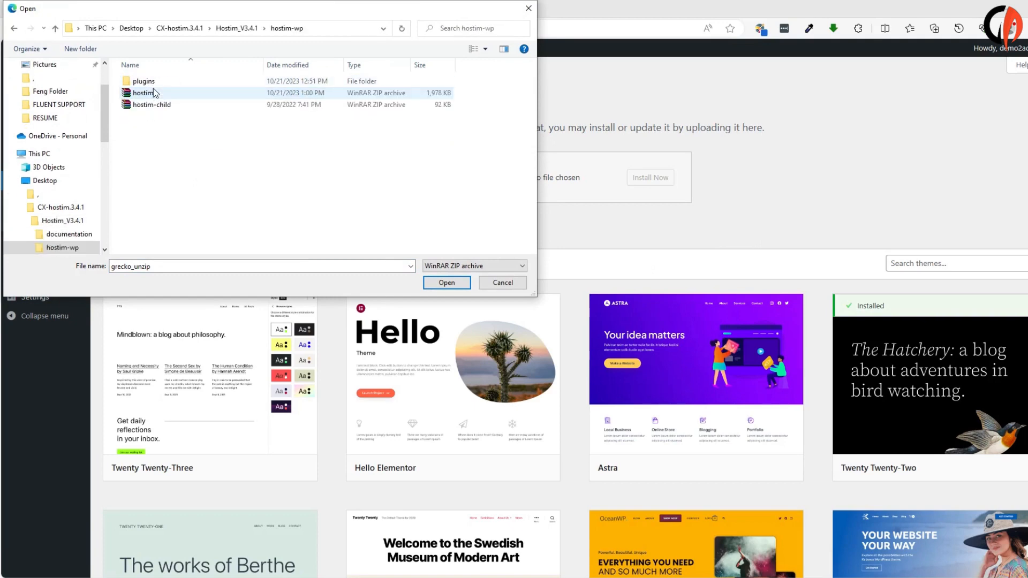
{"action": "left_click", "coordinate": [148, 94]}
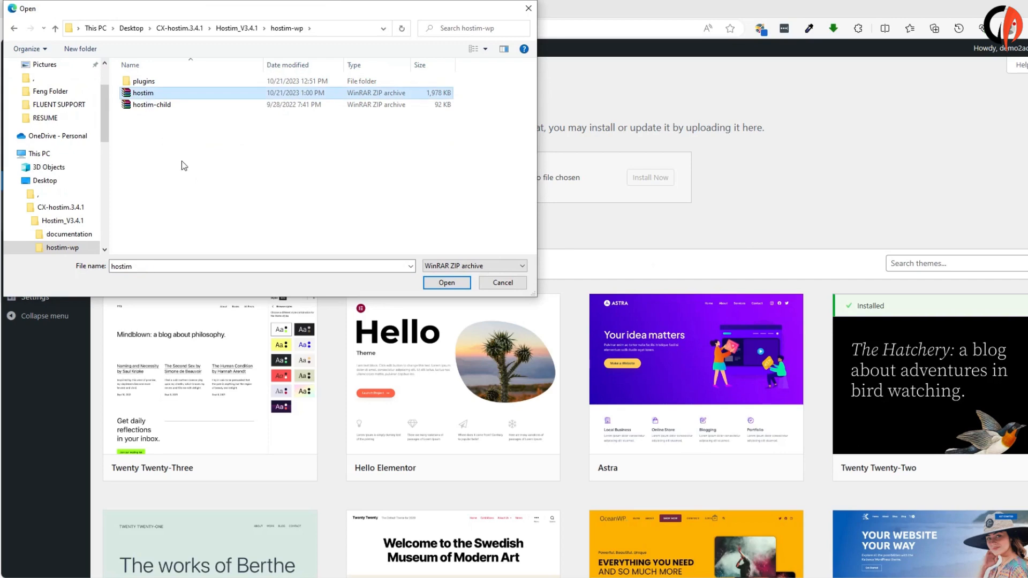
{"action": "left_click", "coordinate": [447, 284]}
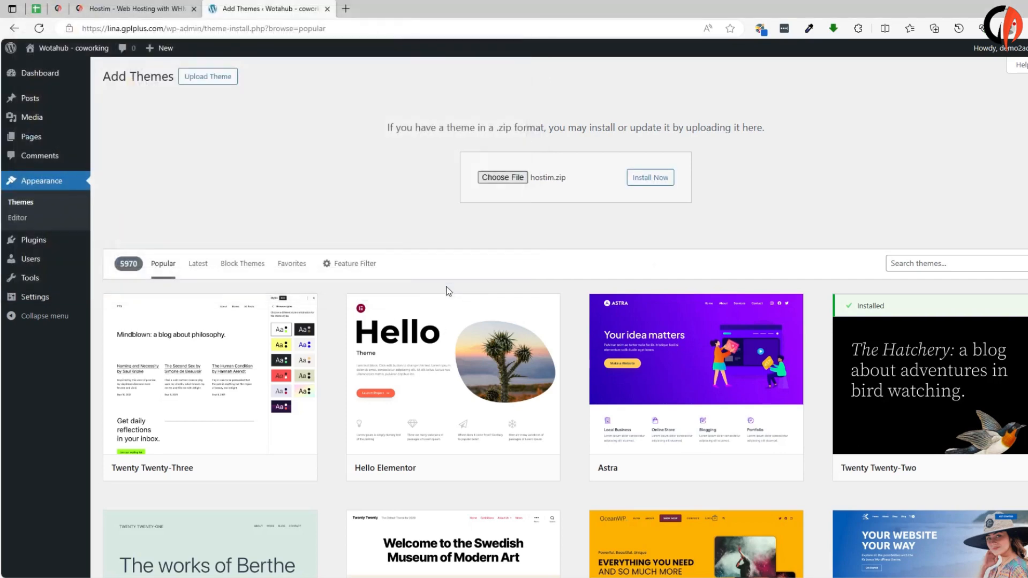
{"action": "left_click", "coordinate": [650, 179]}
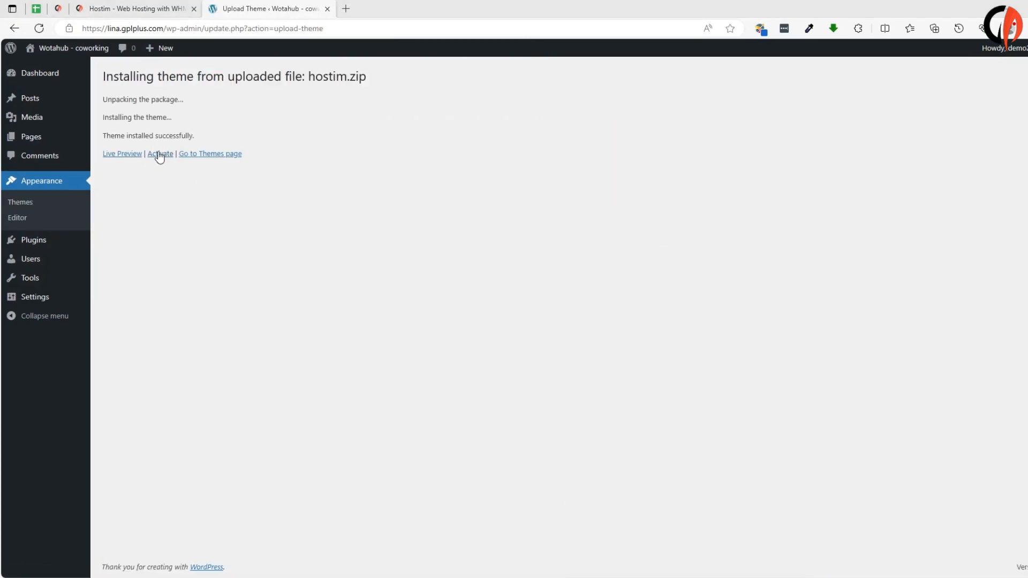
{"action": "left_click", "coordinate": [159, 156]}
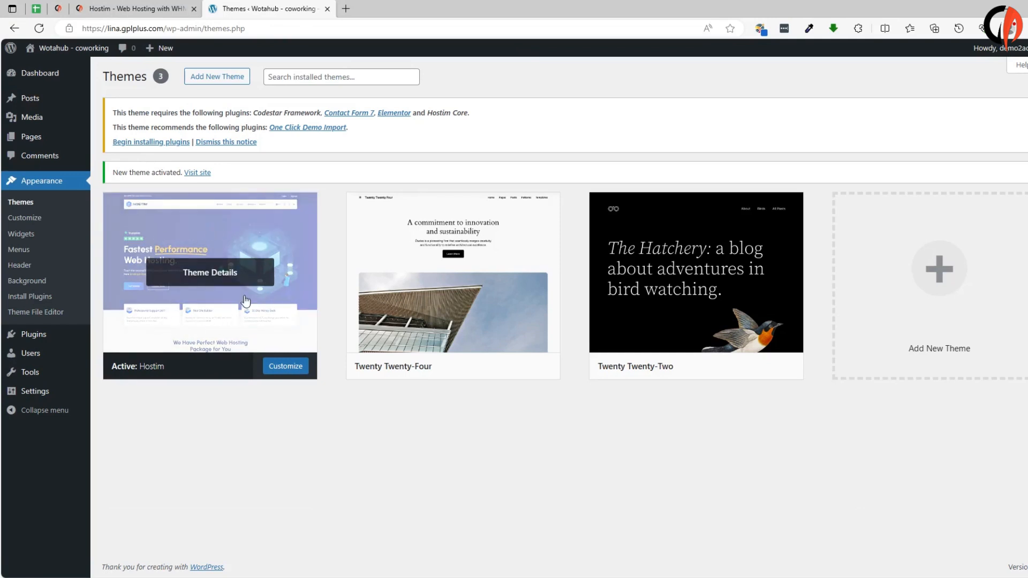
- Bulk-install all the plugins the theme requires or recommends, from Codestar Framework to One Click Demo Import
{"action": "left_click", "coordinate": [142, 147]}
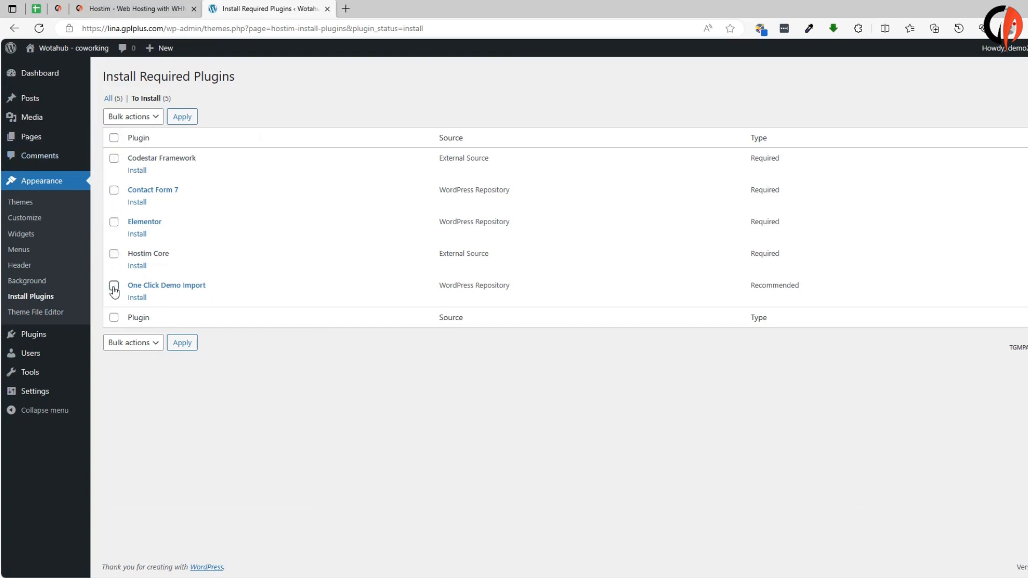
{"action": "left_click", "coordinate": [114, 318]}
{"action": "left_click", "coordinate": [144, 118]}
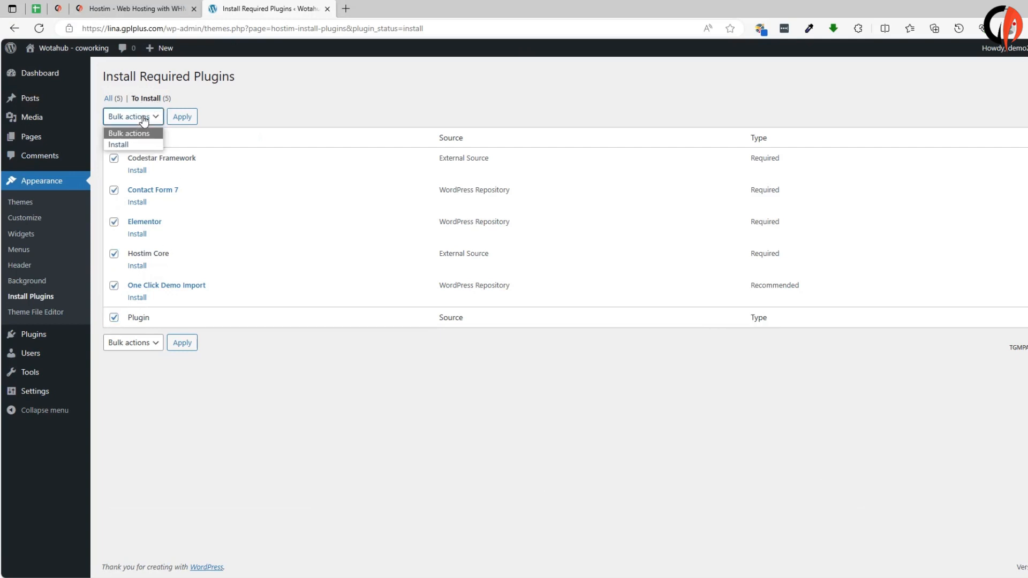
{"action": "left_click", "coordinate": [122, 145]}
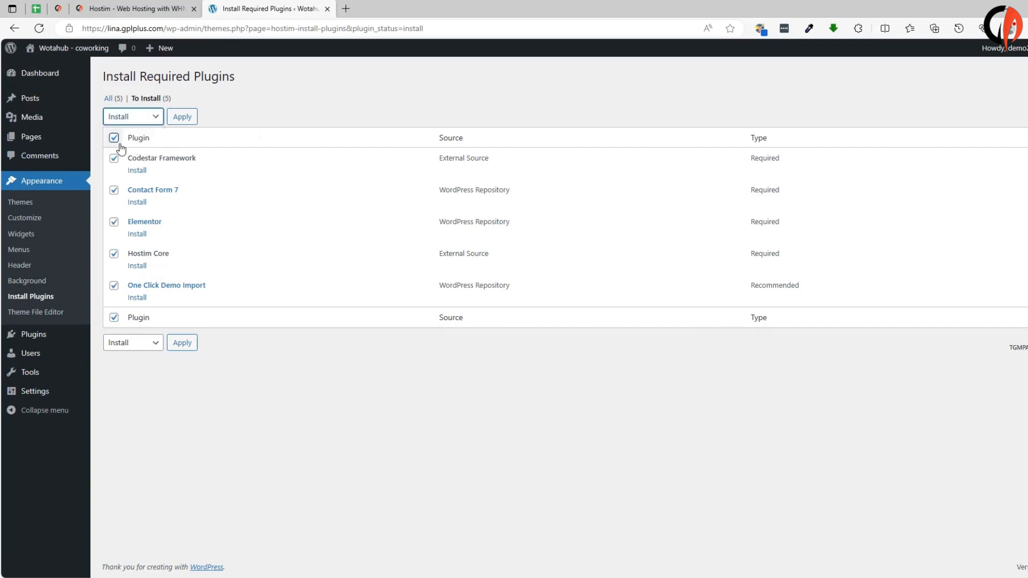
{"action": "left_click", "coordinate": [181, 116]}
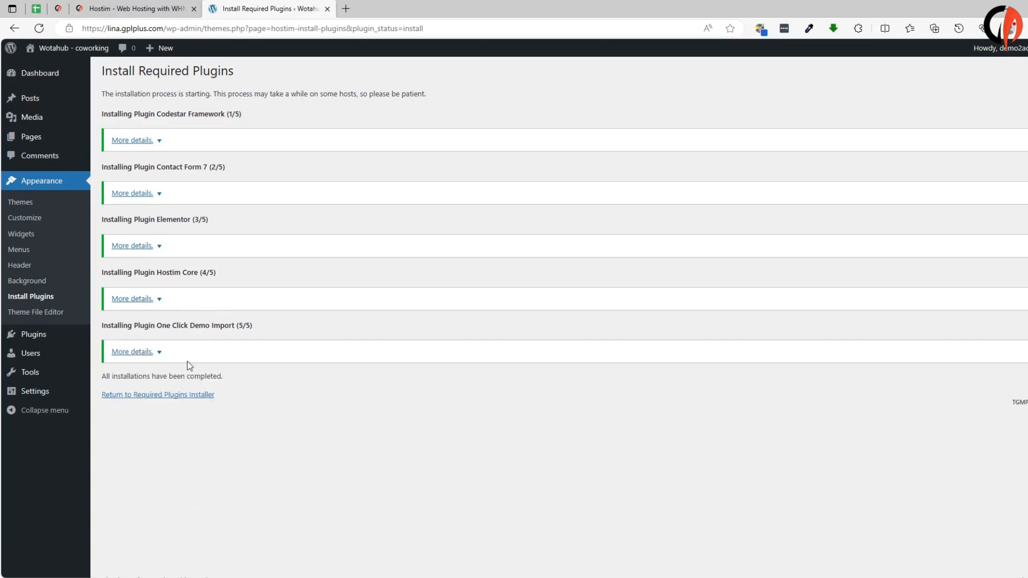
- Return to the required plugins installer and bulk-activate all of the newly installed plugins
{"action": "left_click", "coordinate": [155, 397]}
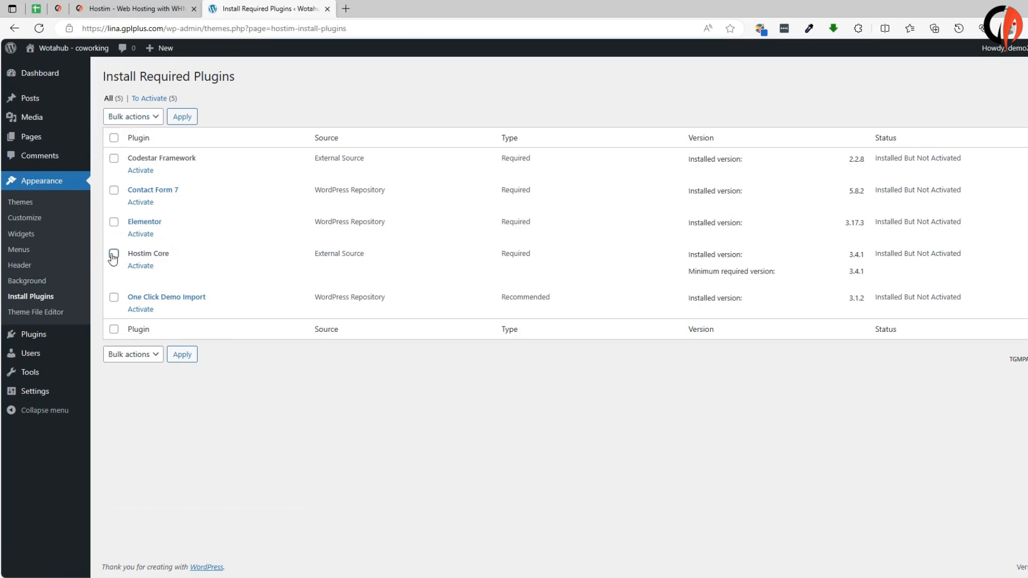
{"action": "left_click", "coordinate": [114, 329]}
{"action": "left_click", "coordinate": [147, 118]}
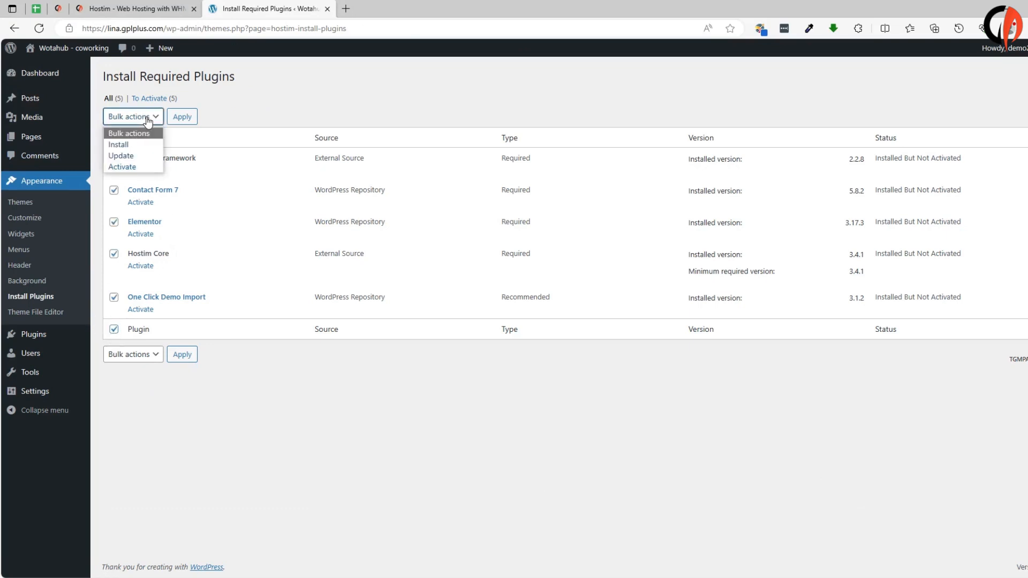
{"action": "left_click", "coordinate": [122, 166]}
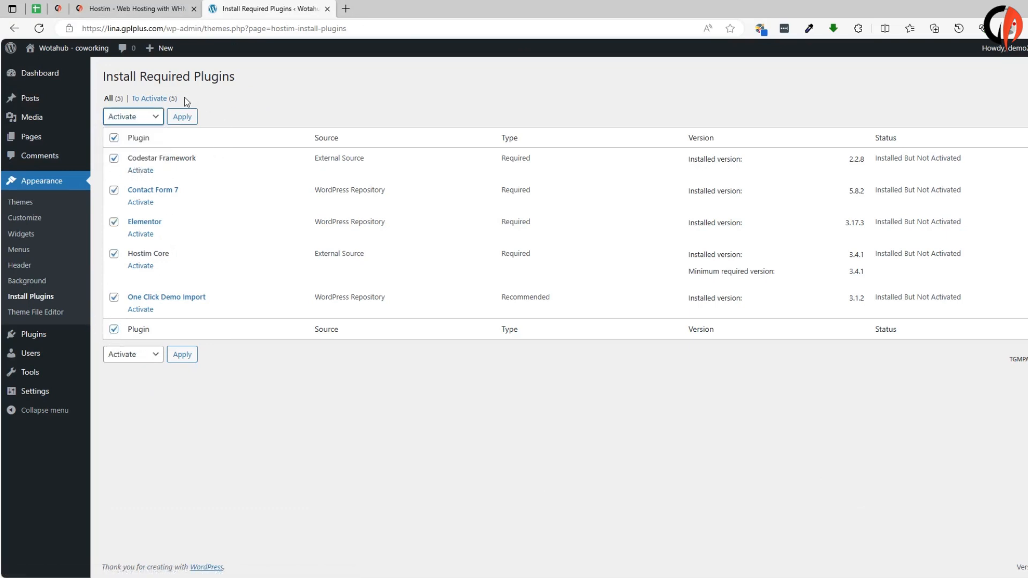
{"action": "left_click", "coordinate": [182, 117]}
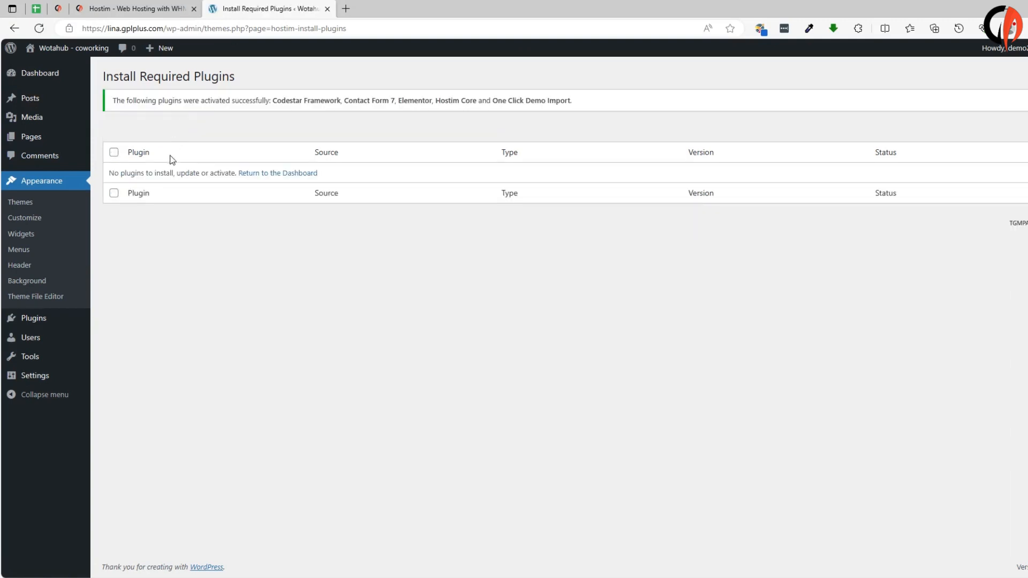
- Open the theme's demo data import page from the WordPress admin area
{"action": "left_click", "coordinate": [47, 75]}
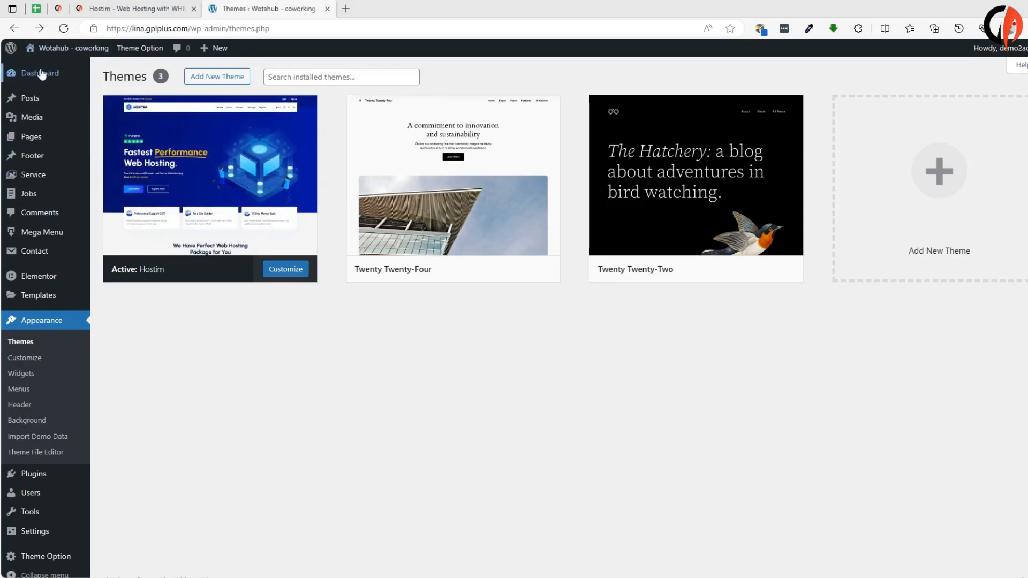
{"action": "mouse_move", "coordinate": [22, 84]}
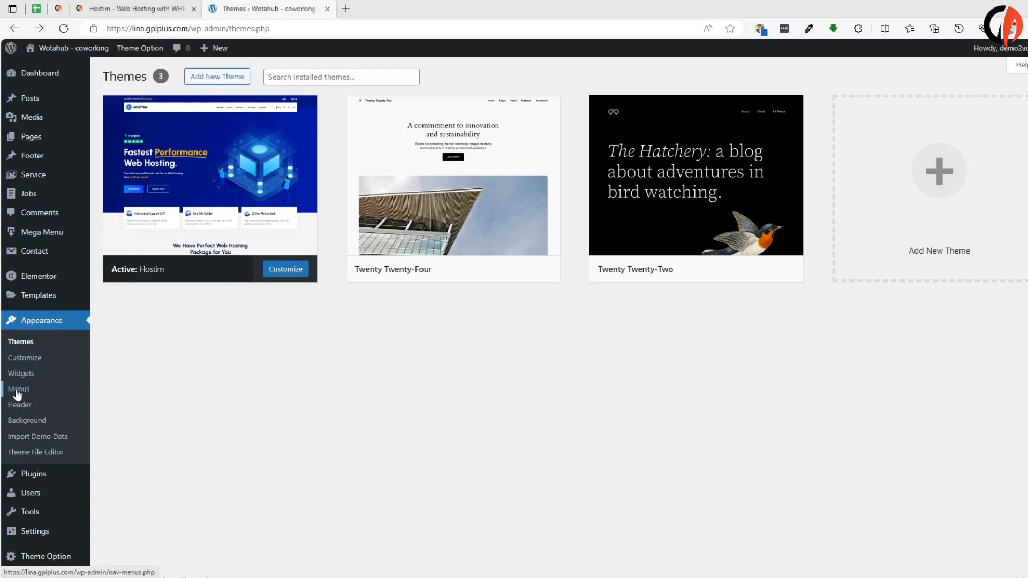
{"action": "left_click", "coordinate": [39, 438]}
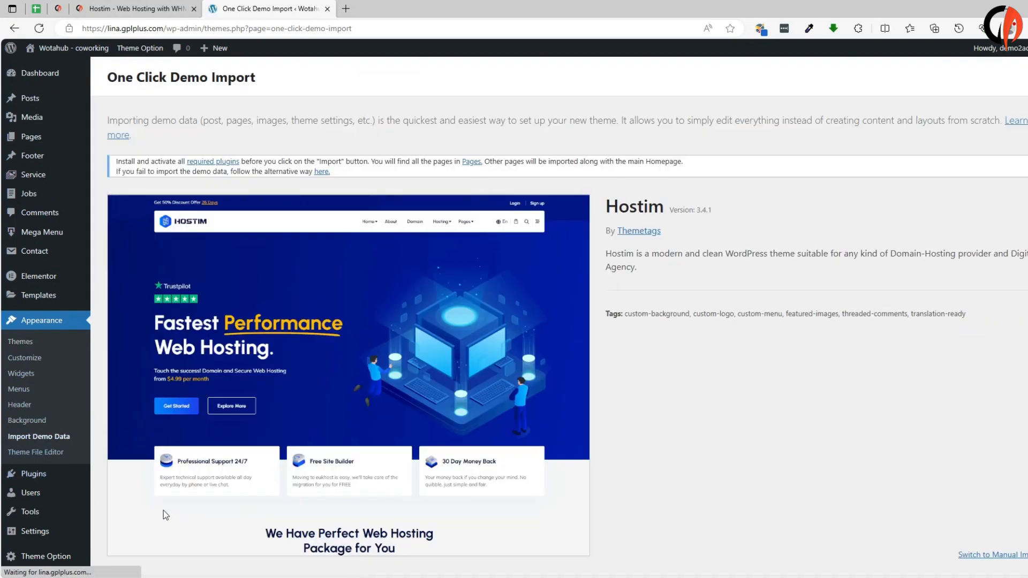
- Look through the whole gallery of prebuilt Hostim demos and return to the first one, Web Hosting
{"action": "scroll", "coordinate": [345, 275], "scroll_direction": "down", "scroll_amount": 5}
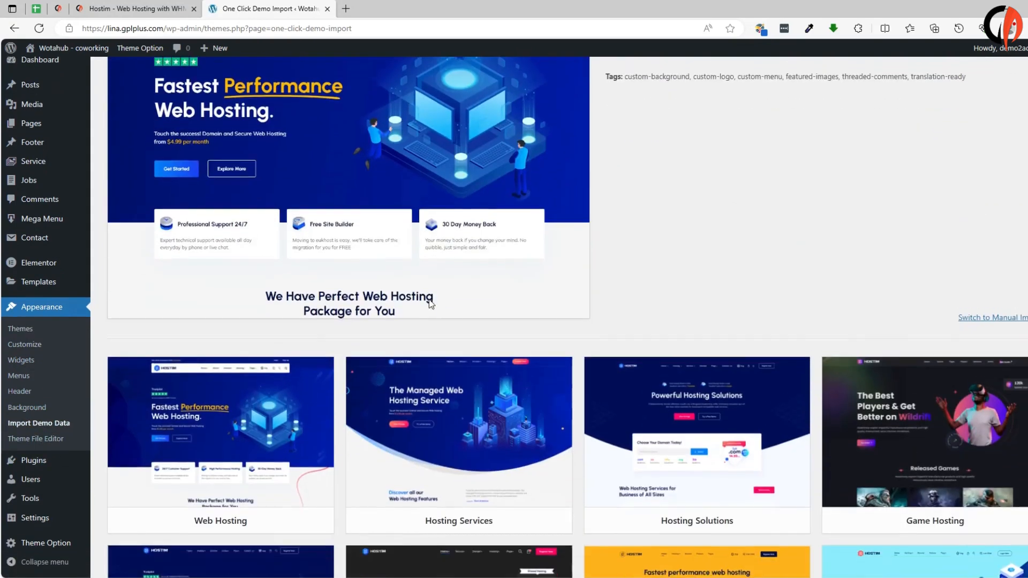
{"action": "scroll", "coordinate": [272, 379], "scroll_direction": "down", "scroll_amount": 2}
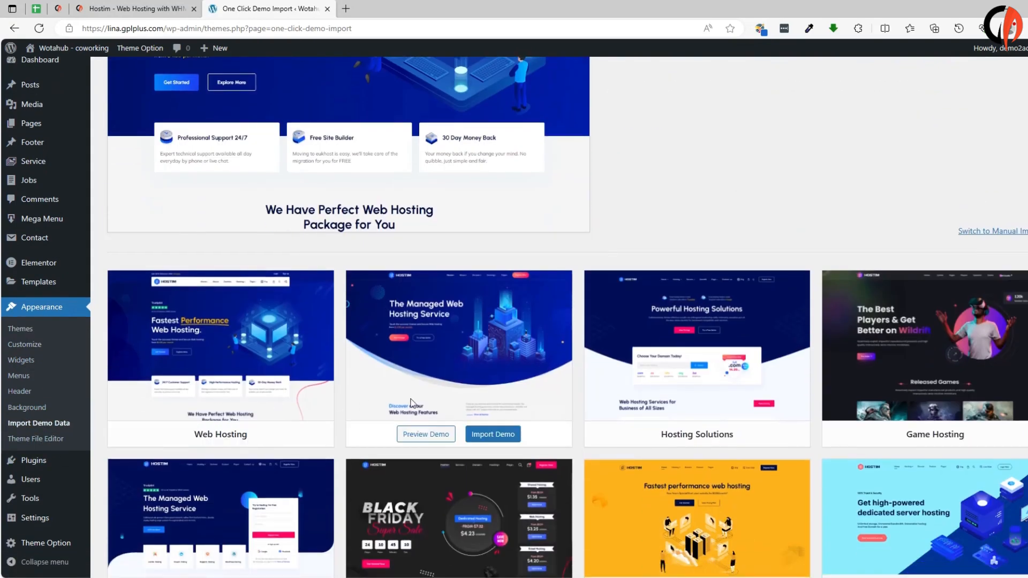
{"action": "mouse_move", "coordinate": [717, 362]}
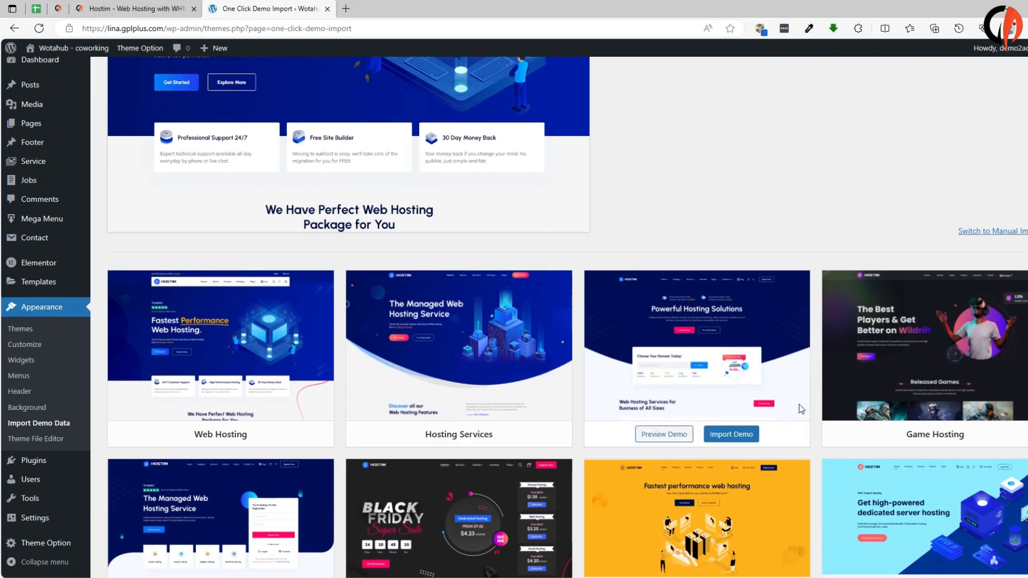
{"action": "scroll", "coordinate": [433, 330], "scroll_direction": "down", "scroll_amount": 2}
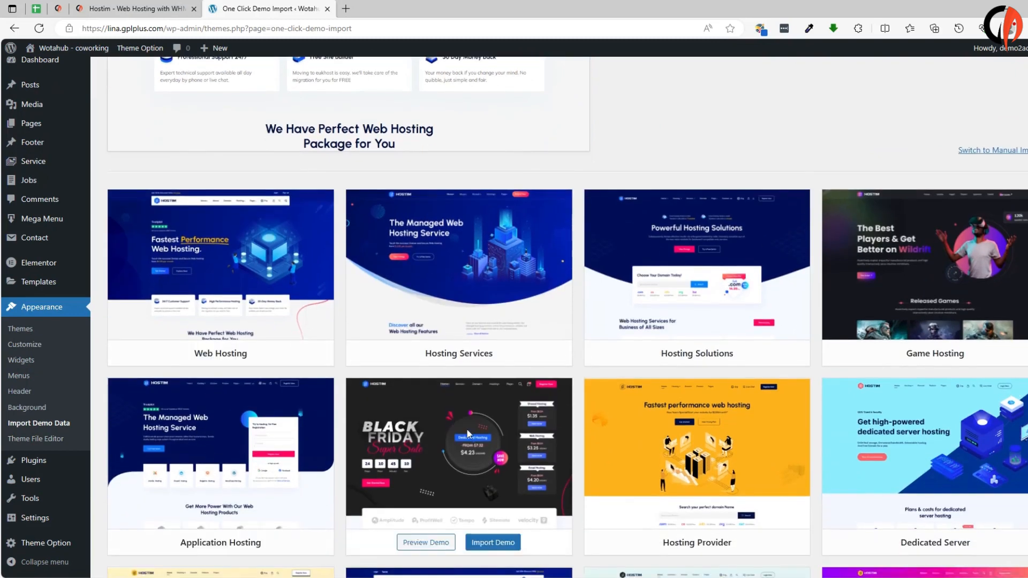
{"action": "scroll", "coordinate": [557, 509], "scroll_direction": "down", "scroll_amount": 4}
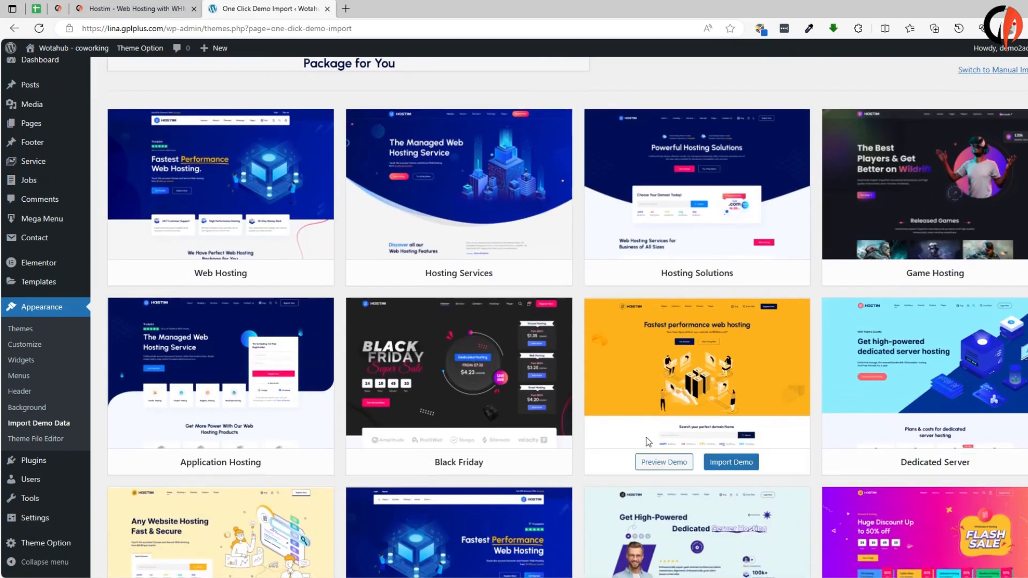
{"action": "scroll", "coordinate": [393, 441], "scroll_direction": "down", "scroll_amount": 6}
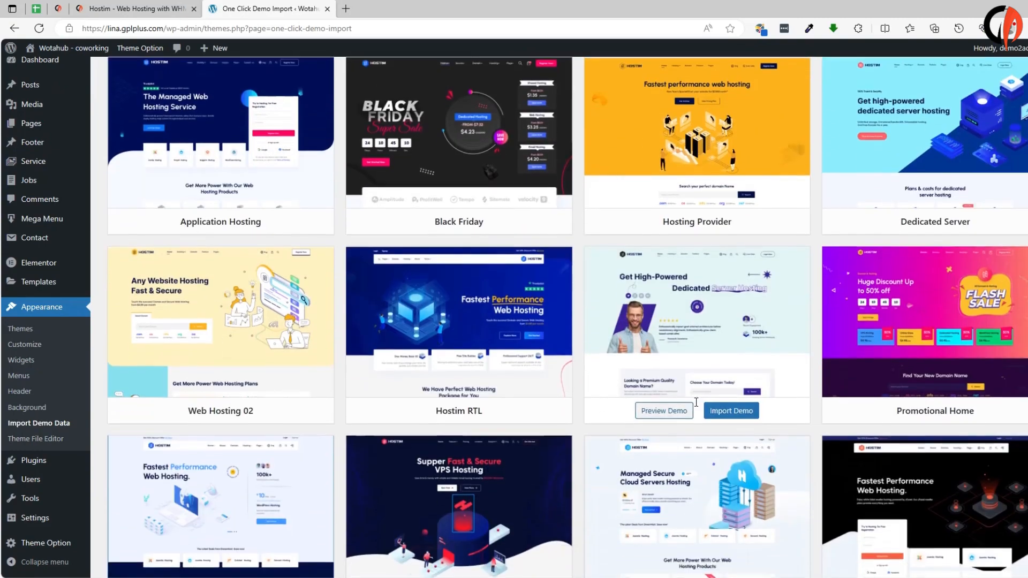
{"action": "scroll", "coordinate": [460, 428], "scroll_direction": "down", "scroll_amount": 4}
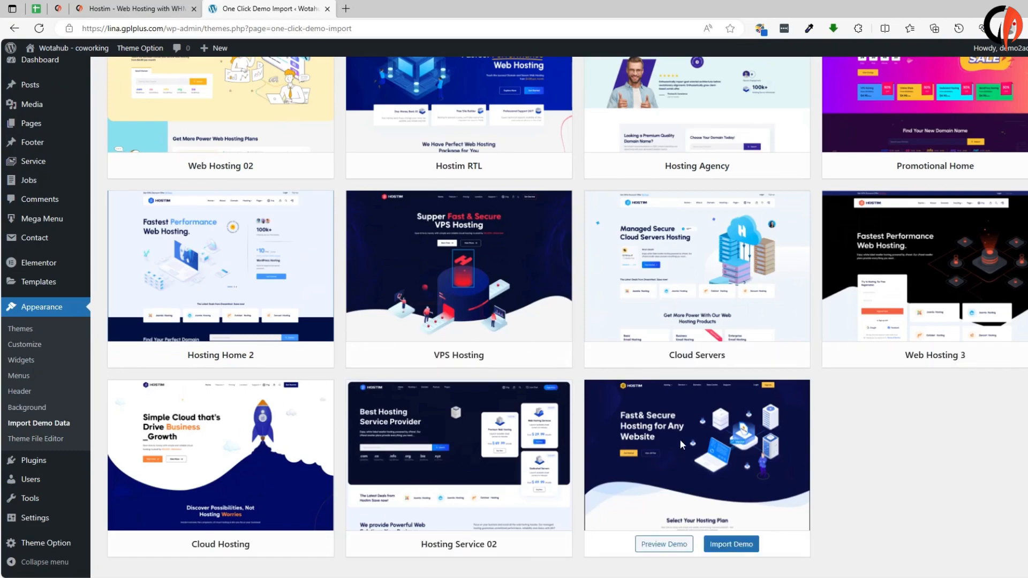
{"action": "scroll", "coordinate": [681, 445], "scroll_direction": "down", "scroll_amount": 1}
{"action": "scroll", "coordinate": [387, 422], "scroll_direction": "up", "scroll_amount": 5}
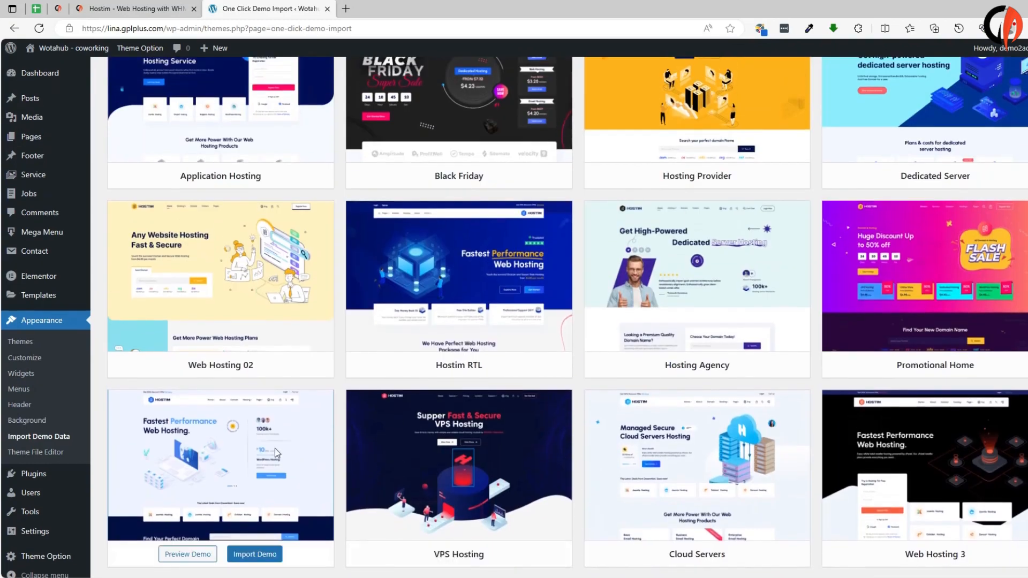
{"action": "scroll", "coordinate": [241, 428], "scroll_direction": "up", "scroll_amount": 6}
{"action": "scroll", "coordinate": [208, 417], "scroll_direction": "up", "scroll_amount": 3}
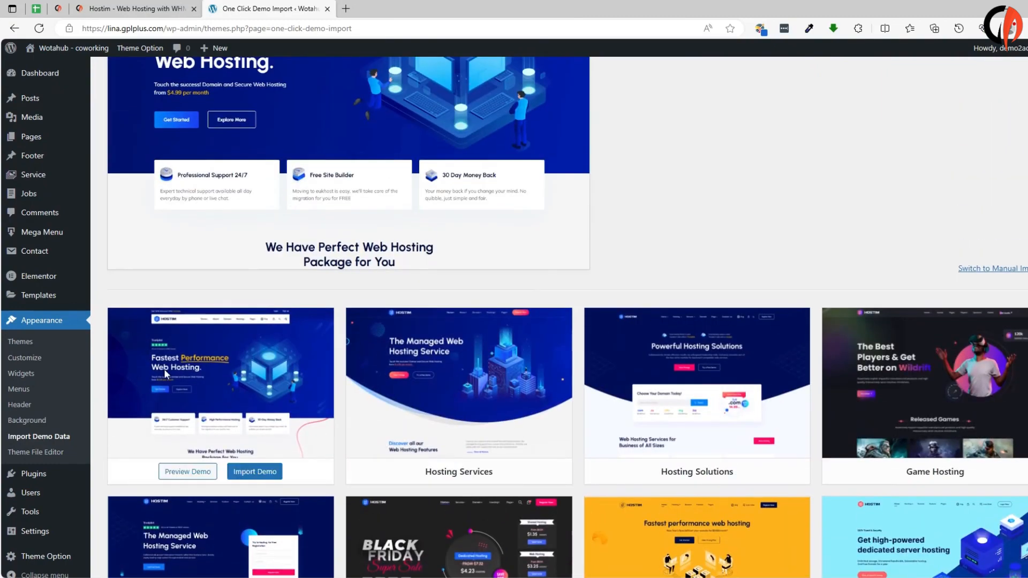
- Import the Web Hosting demo with the recommended WPForms, All in One SEO and MonsterInsights plugins included
{"action": "left_click", "coordinate": [276, 473]}
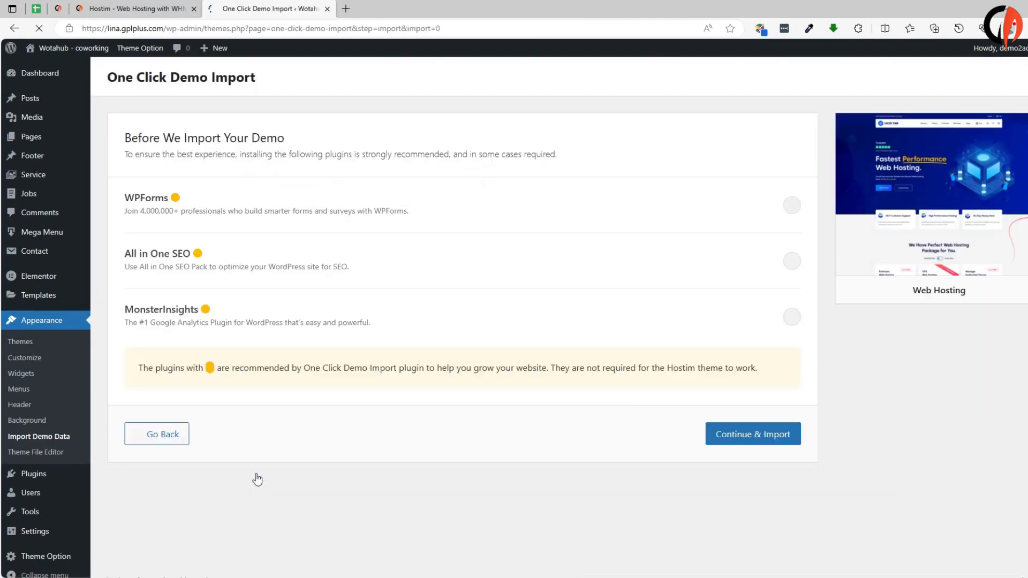
{"action": "left_click", "coordinate": [792, 206]}
{"action": "left_click", "coordinate": [795, 263]}
{"action": "left_click", "coordinate": [792, 317]}
{"action": "left_click", "coordinate": [744, 440]}
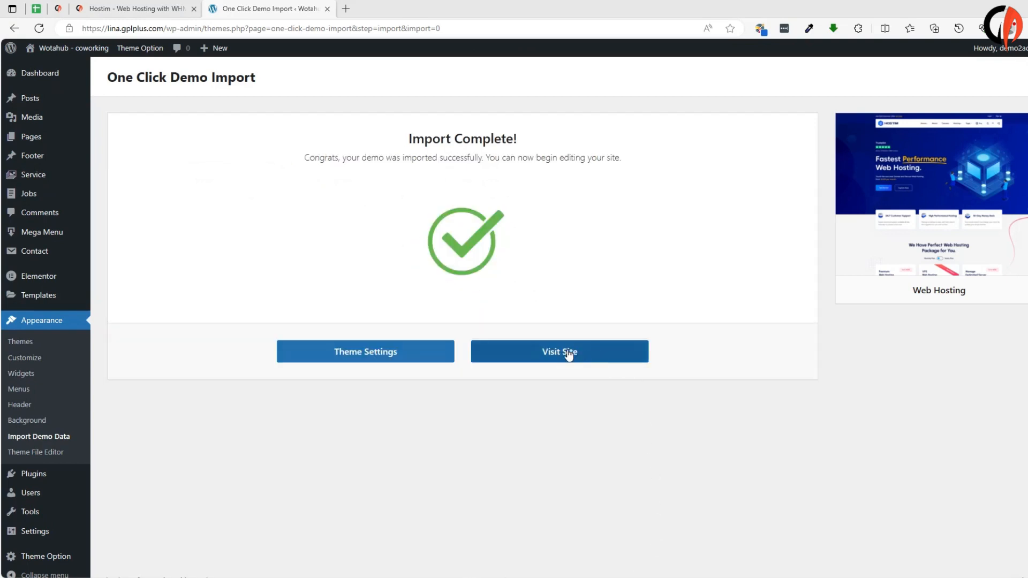
- Visit the imported site and review its homepage from the hero section to the footer and back up
{"action": "left_click", "coordinate": [573, 354]}
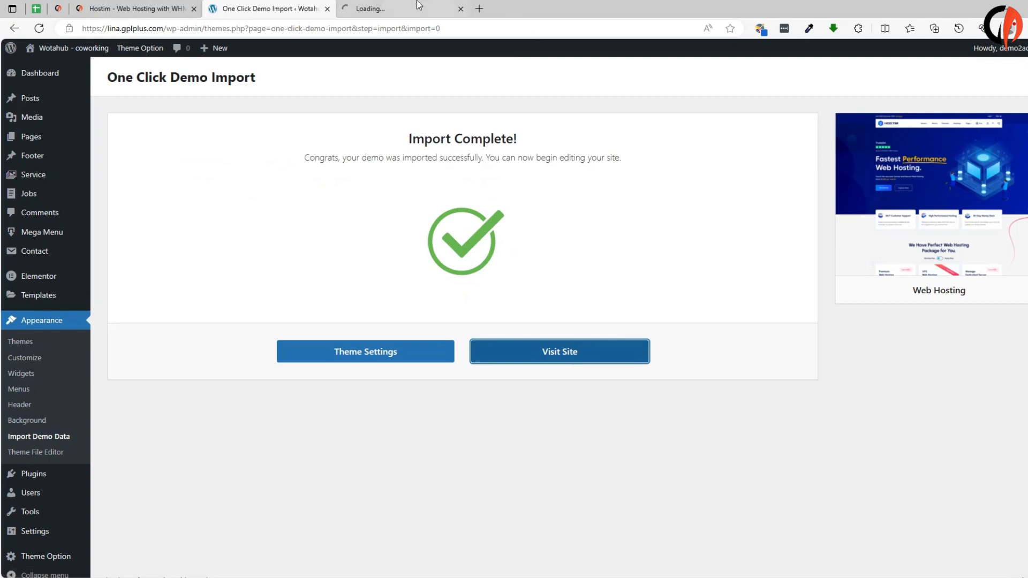
{"action": "left_click", "coordinate": [399, 8]}
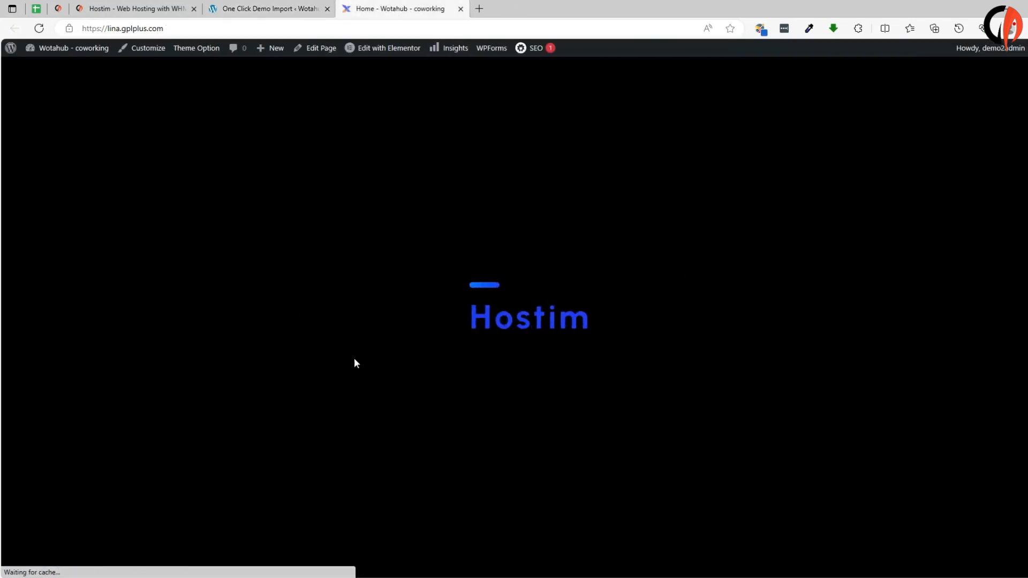
{"action": "scroll", "coordinate": [623, 343], "scroll_direction": "down", "scroll_amount": 6}
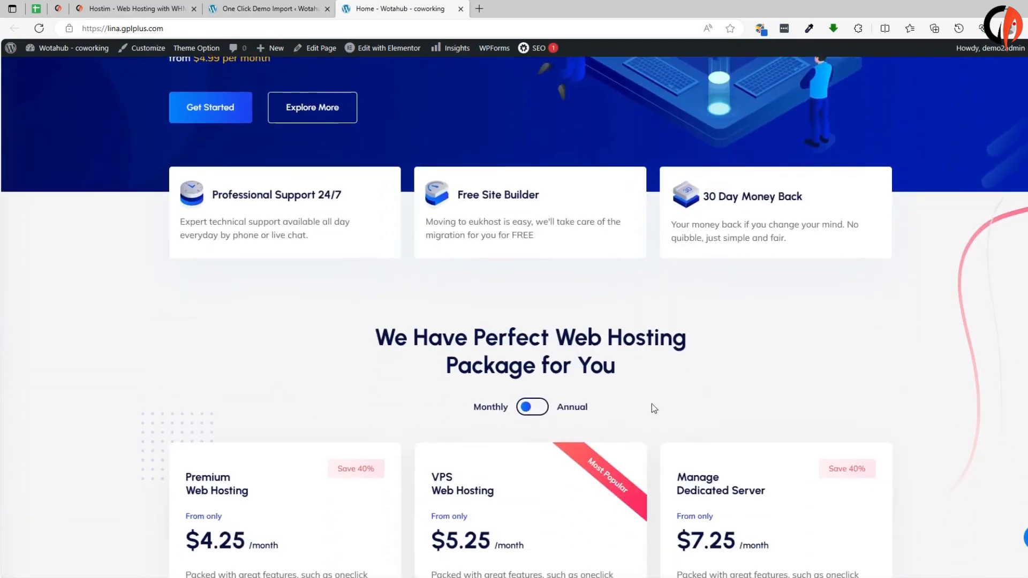
{"action": "scroll", "coordinate": [839, 299], "scroll_direction": "down", "scroll_amount": 9}
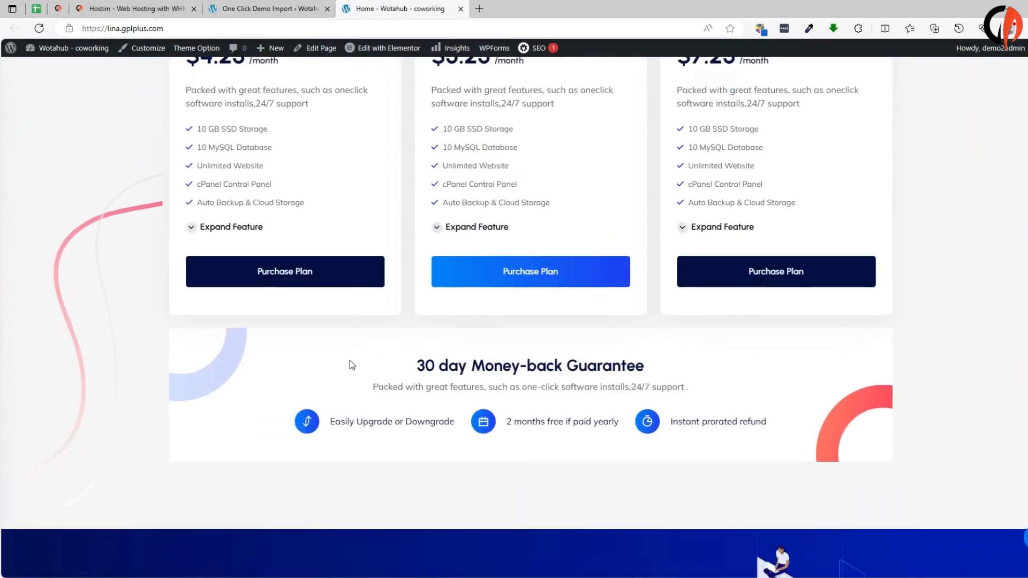
{"action": "scroll", "coordinate": [350, 365], "scroll_direction": "down", "scroll_amount": 12}
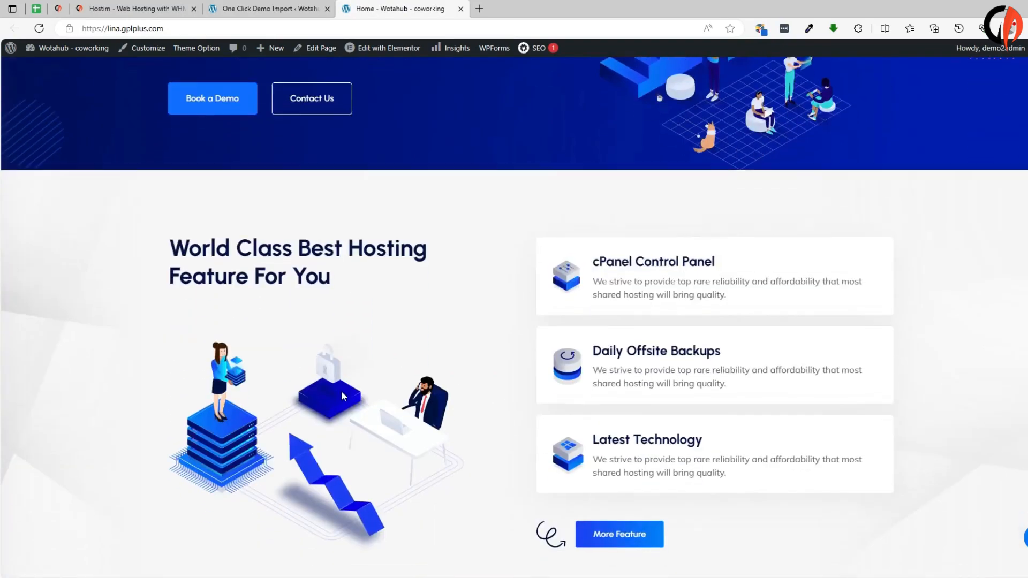
{"action": "scroll", "coordinate": [343, 396], "scroll_direction": "down", "scroll_amount": 18}
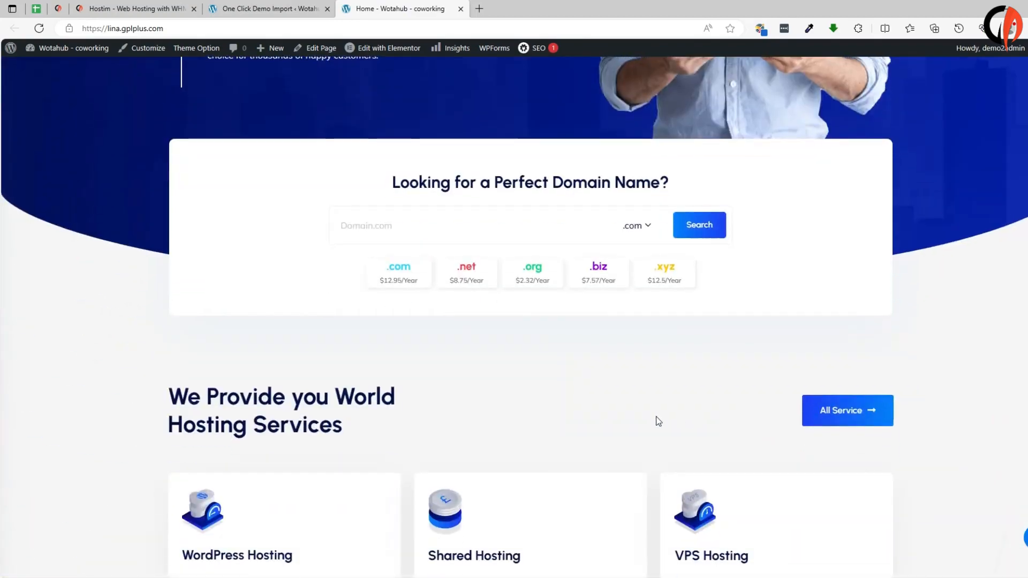
{"action": "scroll", "coordinate": [390, 428], "scroll_direction": "down", "scroll_amount": 4}
{"action": "scroll", "coordinate": [349, 451], "scroll_direction": "up", "scroll_amount": 2}
{"action": "scroll", "coordinate": [461, 474], "scroll_direction": "down", "scroll_amount": 8}
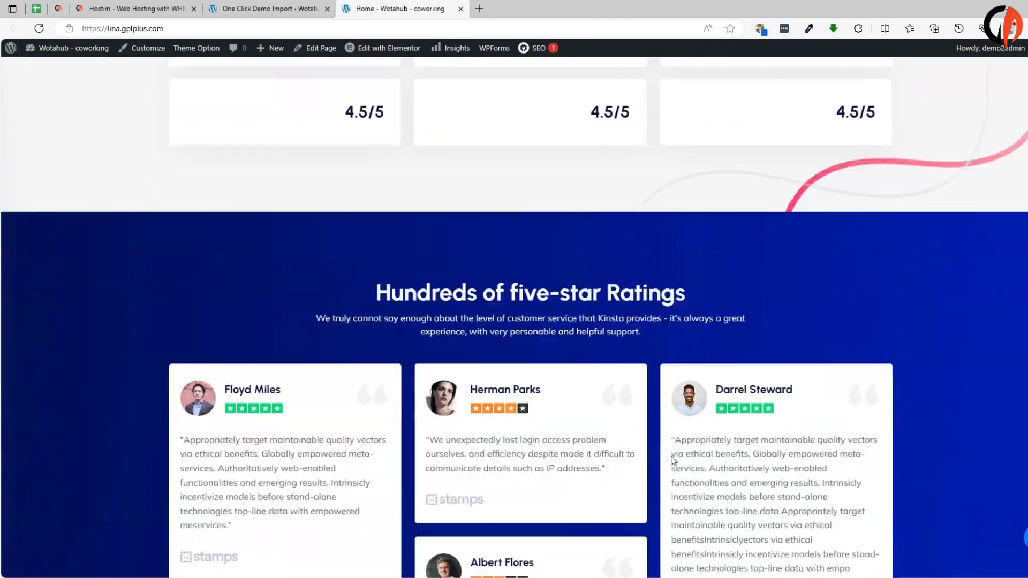
{"action": "scroll", "coordinate": [674, 461], "scroll_direction": "down", "scroll_amount": 12}
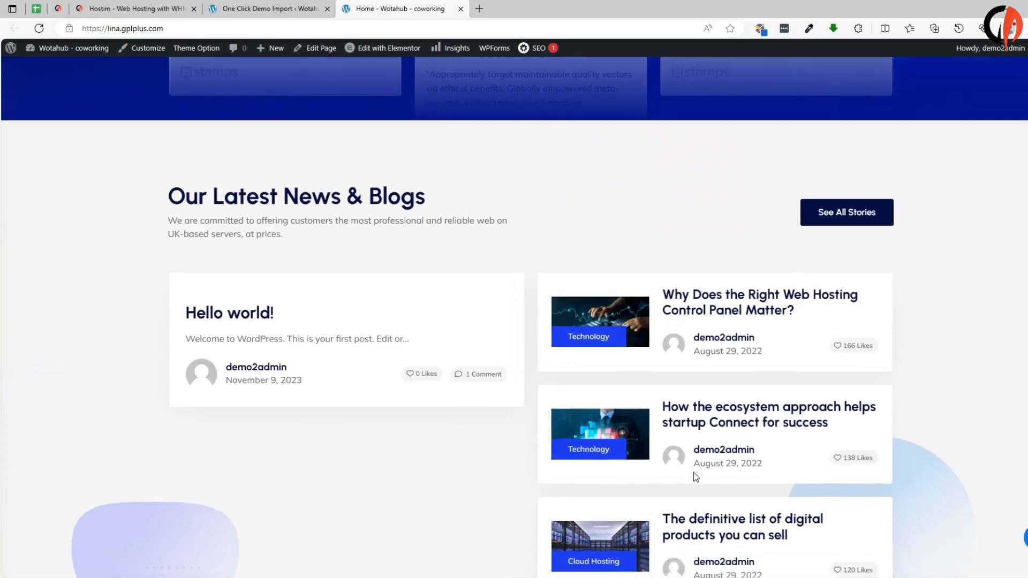
{"action": "scroll", "coordinate": [696, 476], "scroll_direction": "down", "scroll_amount": 13}
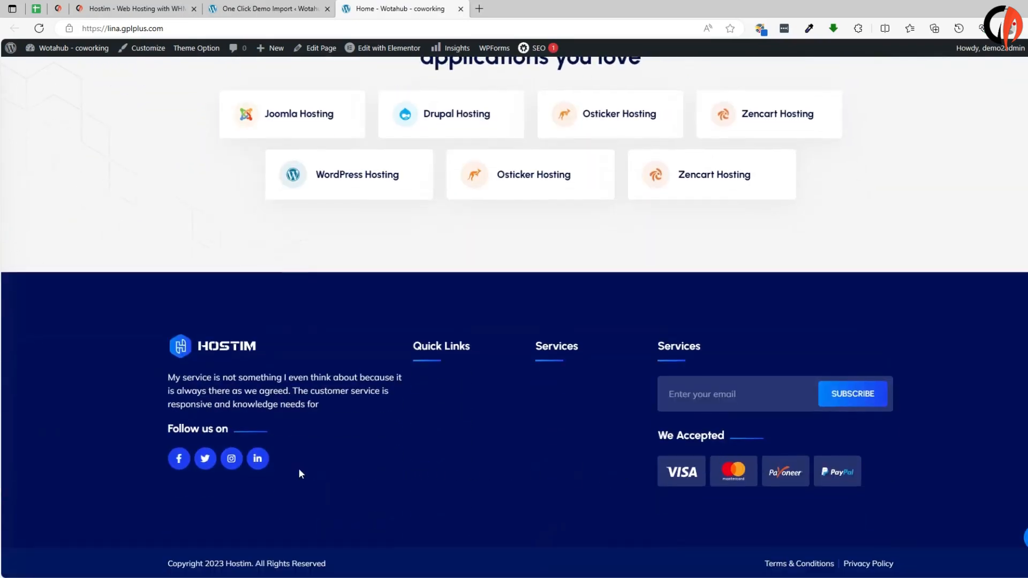
{"action": "scroll", "coordinate": [283, 475], "scroll_direction": "up", "scroll_amount": 15}
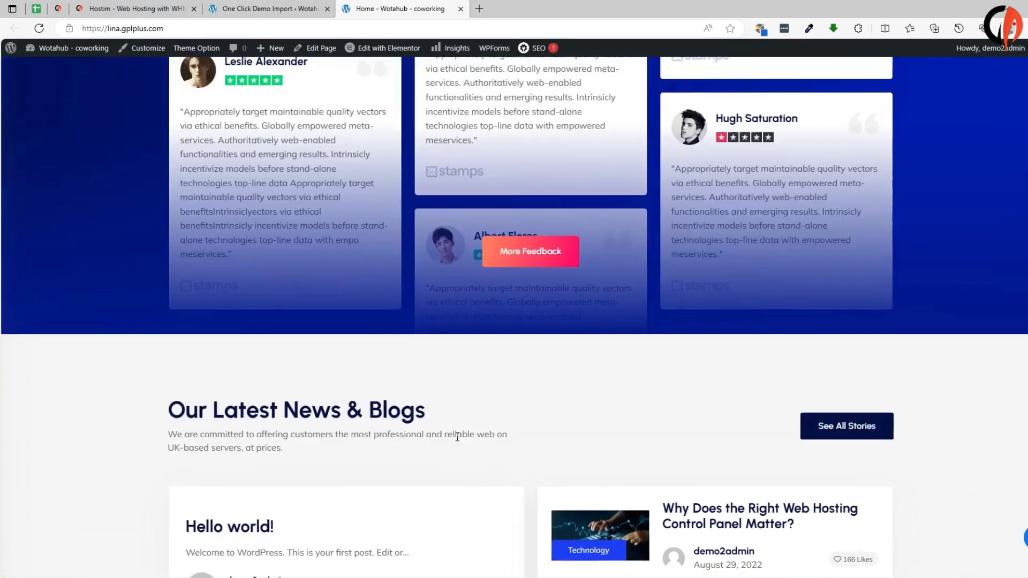
{"action": "scroll", "coordinate": [375, 420], "scroll_direction": "up", "scroll_amount": 12}
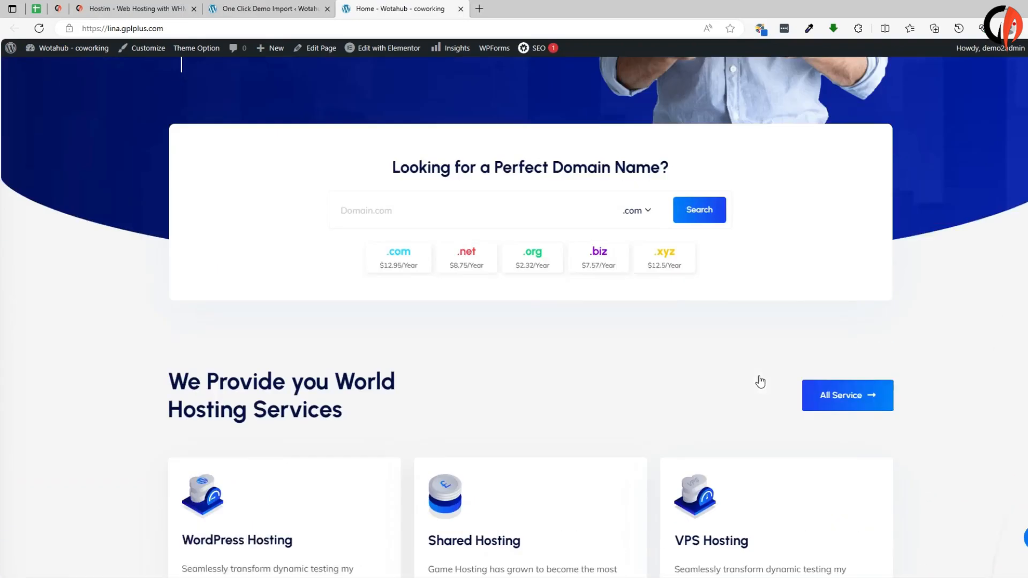
{"action": "scroll", "coordinate": [532, 380], "scroll_direction": "up", "scroll_amount": 15}
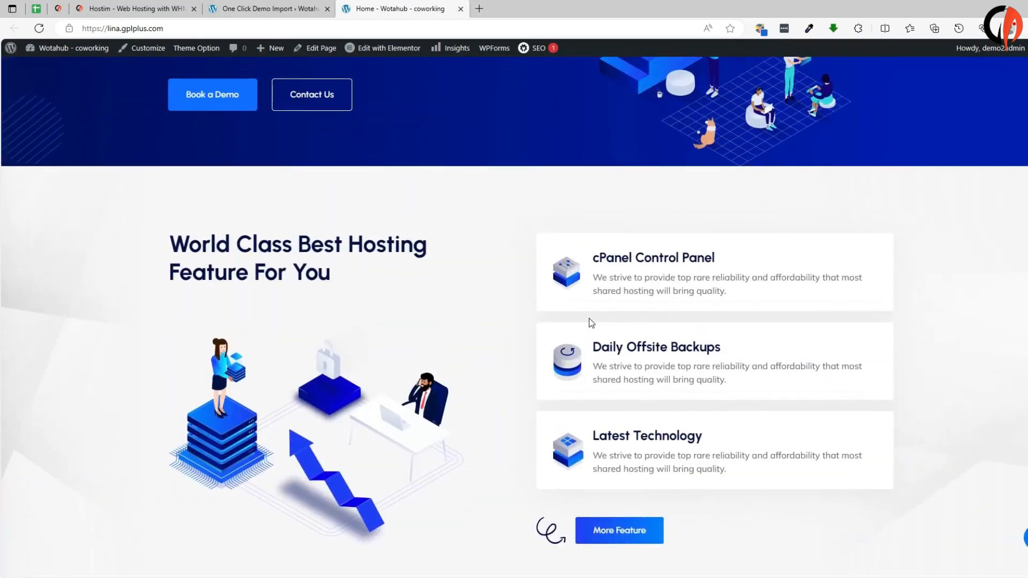
{"action": "scroll", "coordinate": [765, 335], "scroll_direction": "up", "scroll_amount": 15}
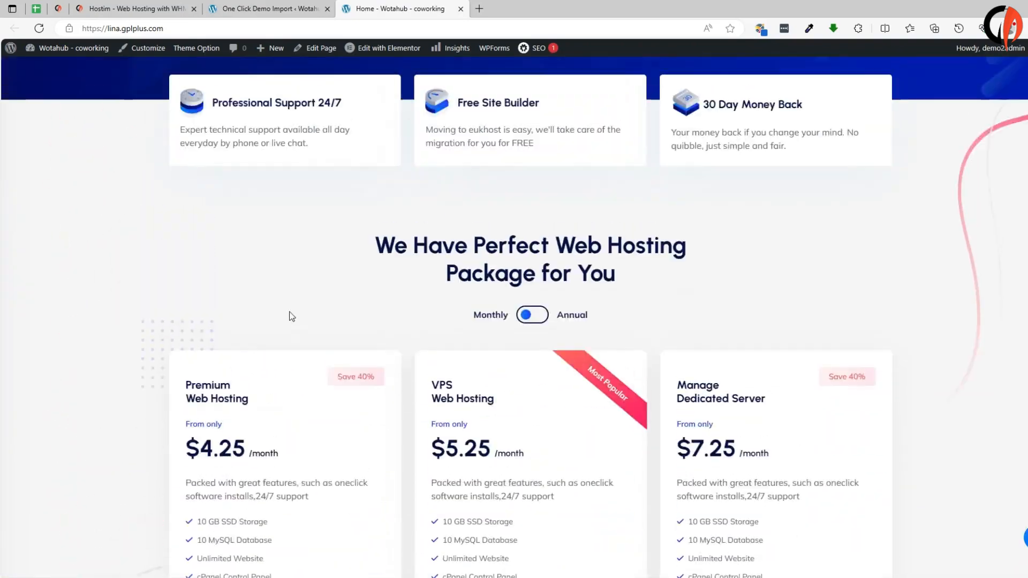
{"action": "scroll", "coordinate": [257, 280], "scroll_direction": "up", "scroll_amount": 4}
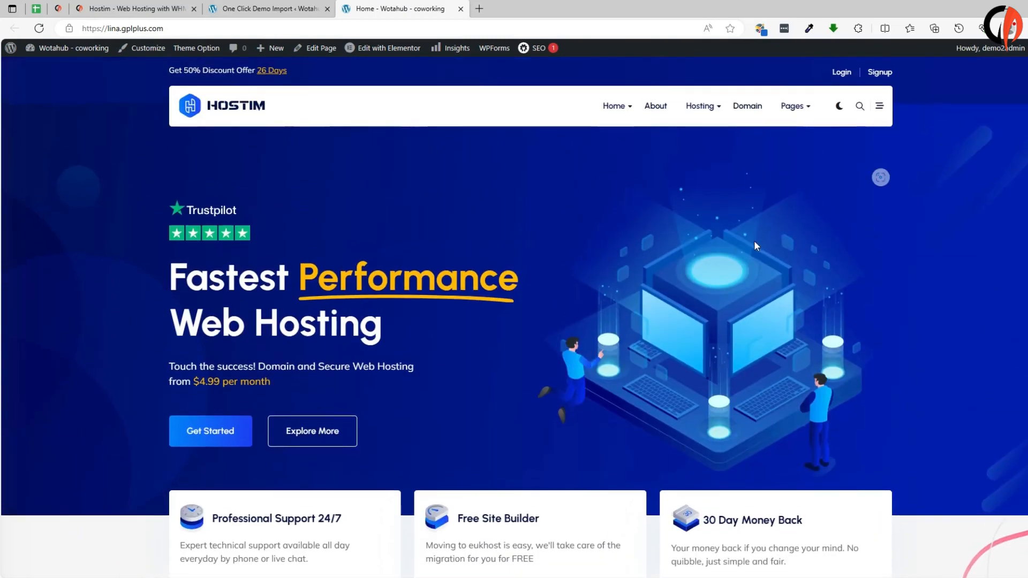